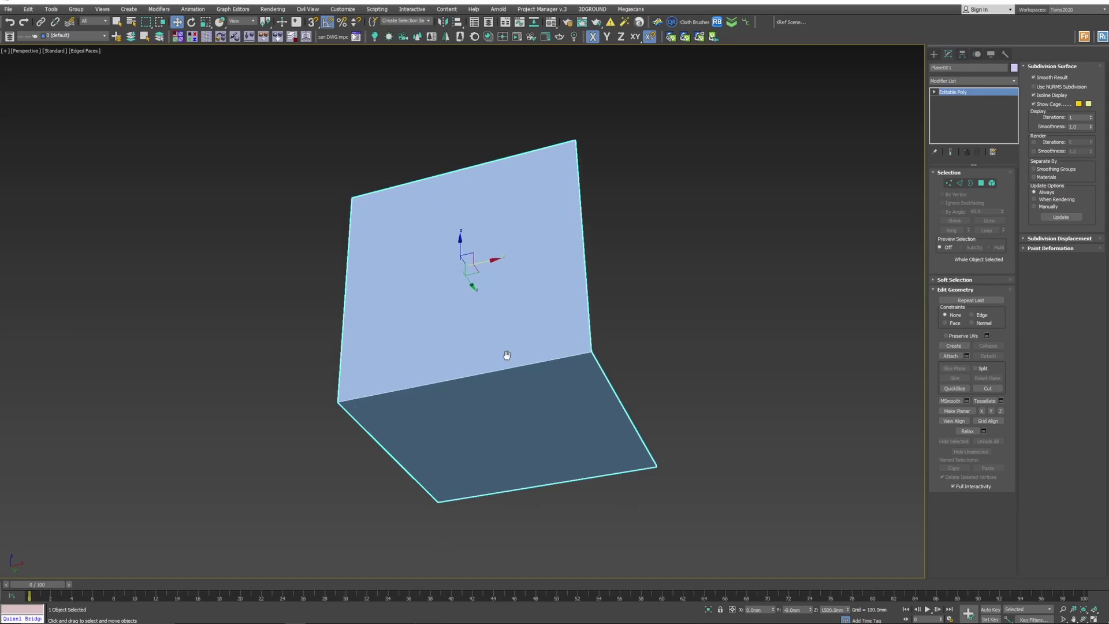
Add an Edit Poly modifier to the folded plane and connect its edges in both directions to form a dense grid
click(952, 82)
click(957, 113)
key(2)
click(345, 283)
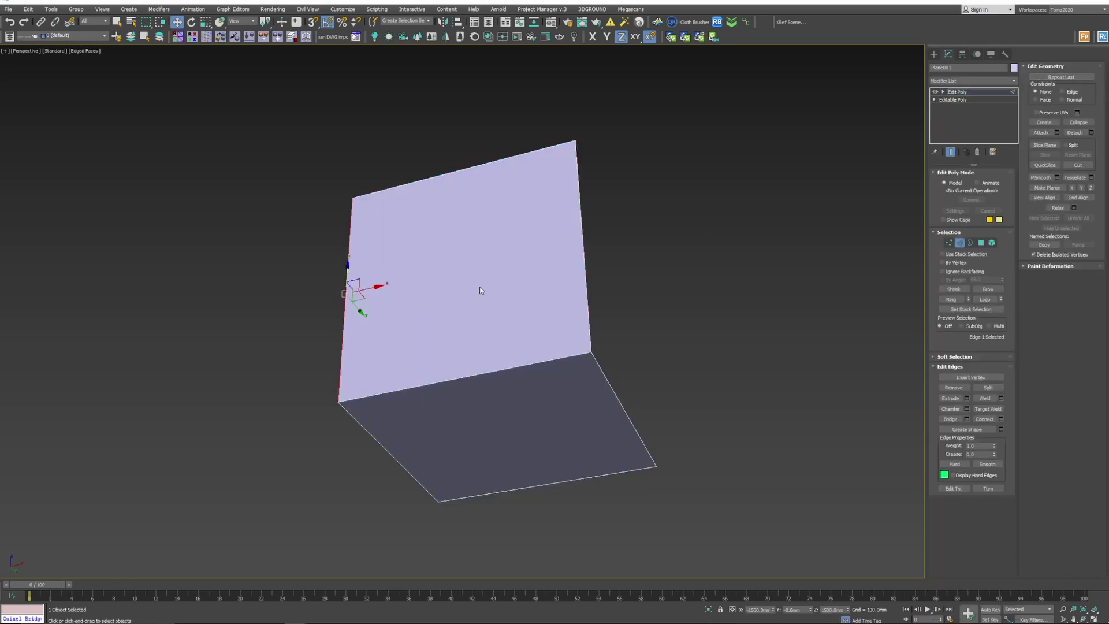
ctrl+click(462, 451)
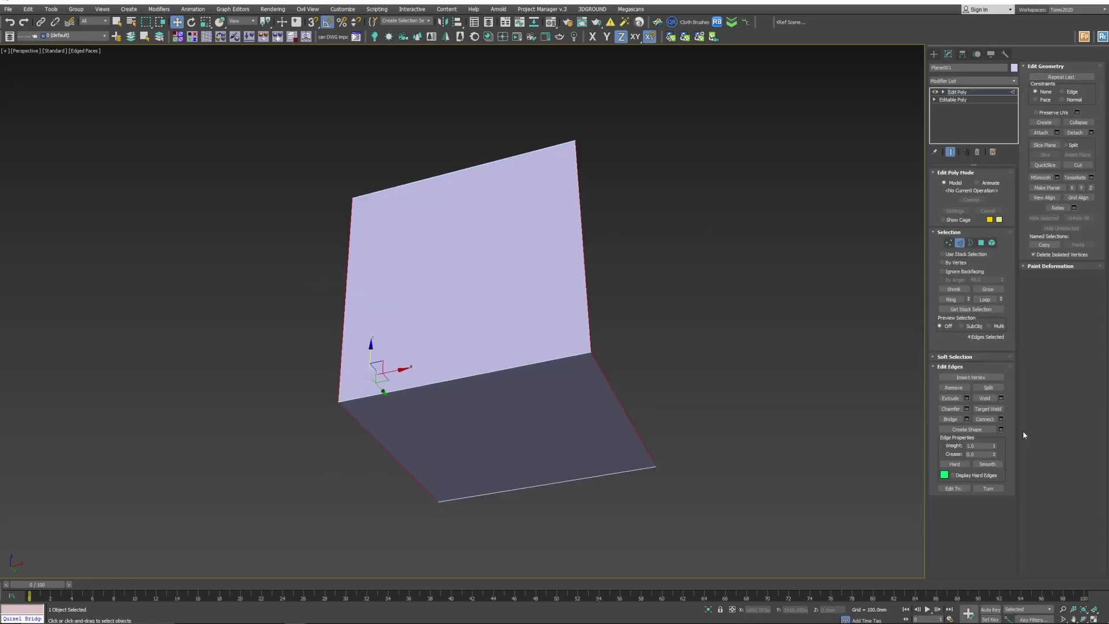
click(1001, 419)
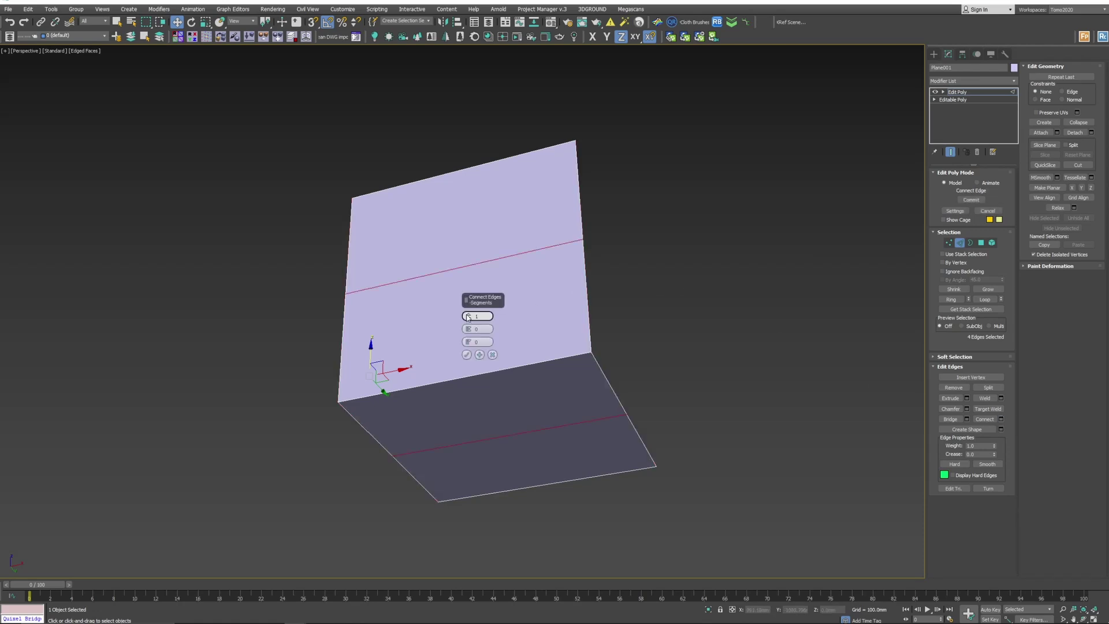
drag(468, 316, 471, 263)
click(466, 354)
click(992, 421)
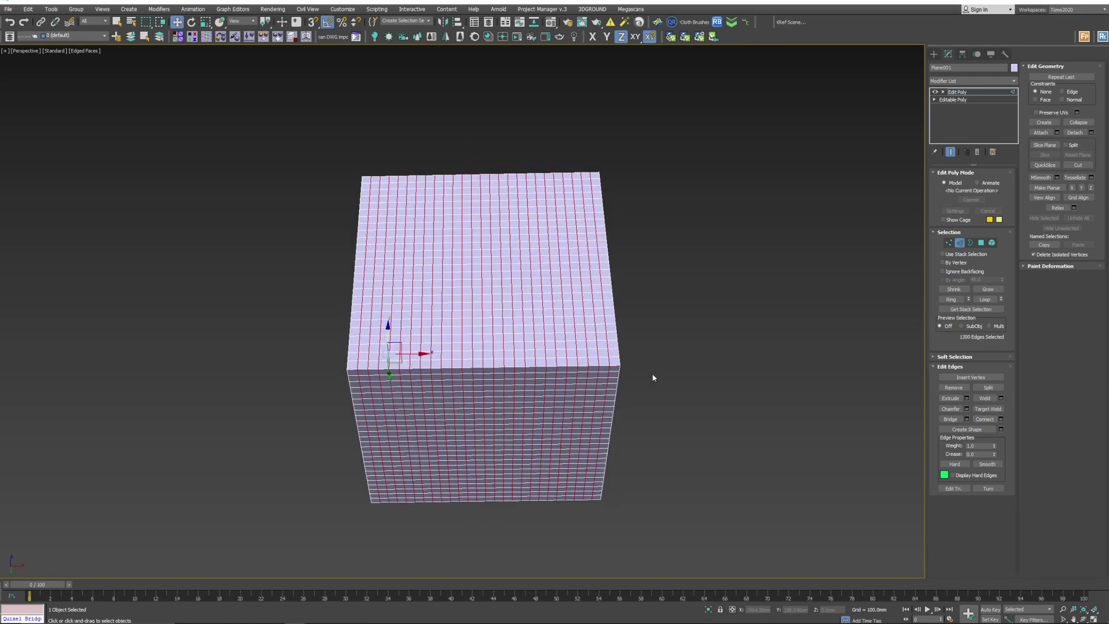
alt+middle_drag(634, 376, 610, 382)
Select all grid polygons and inset each one individually by about 5.26 mm
ctrl+click(980, 246)
middle_drag(496, 307, 528, 309)
scroll(527, 310, up, 2)
middle_drag(777, 318, 834, 333)
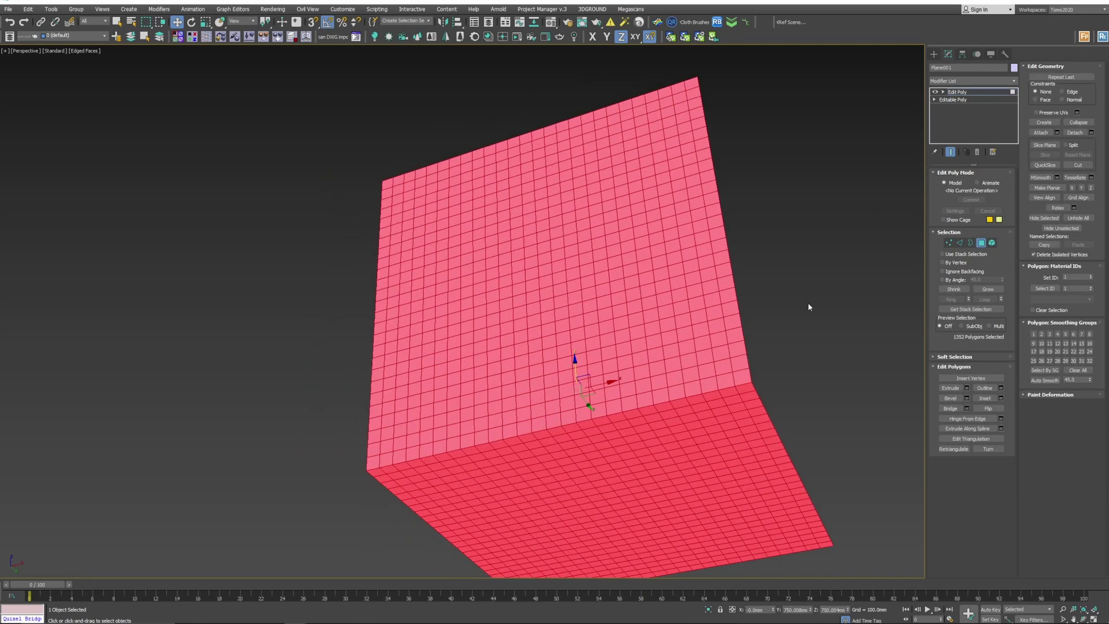
click(1001, 398)
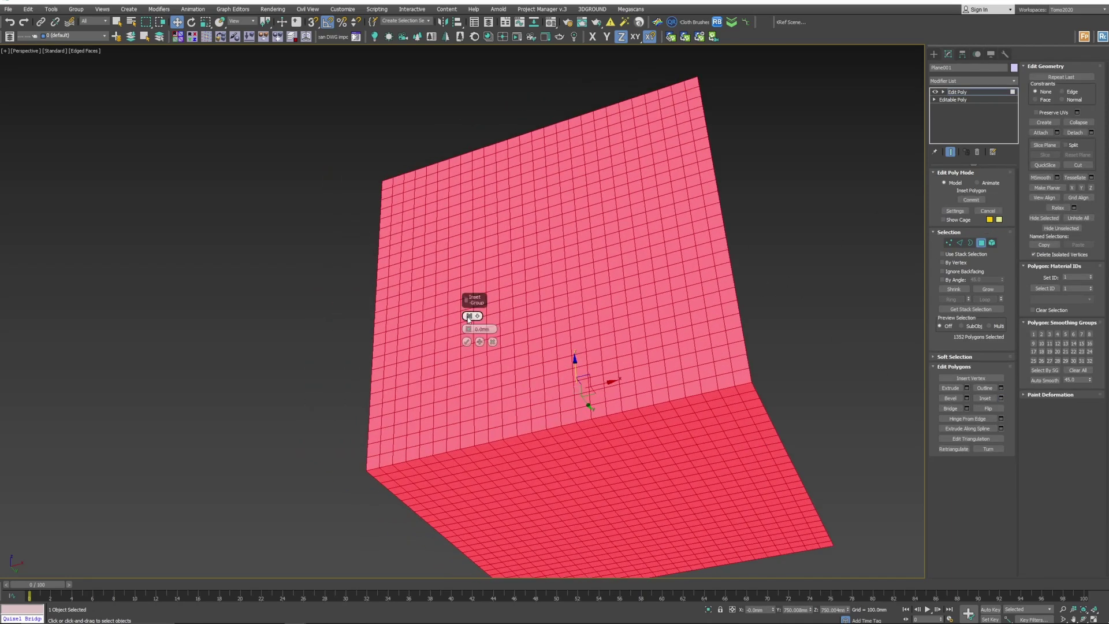
scroll(624, 295, up, 3)
drag(468, 328, 476, 297)
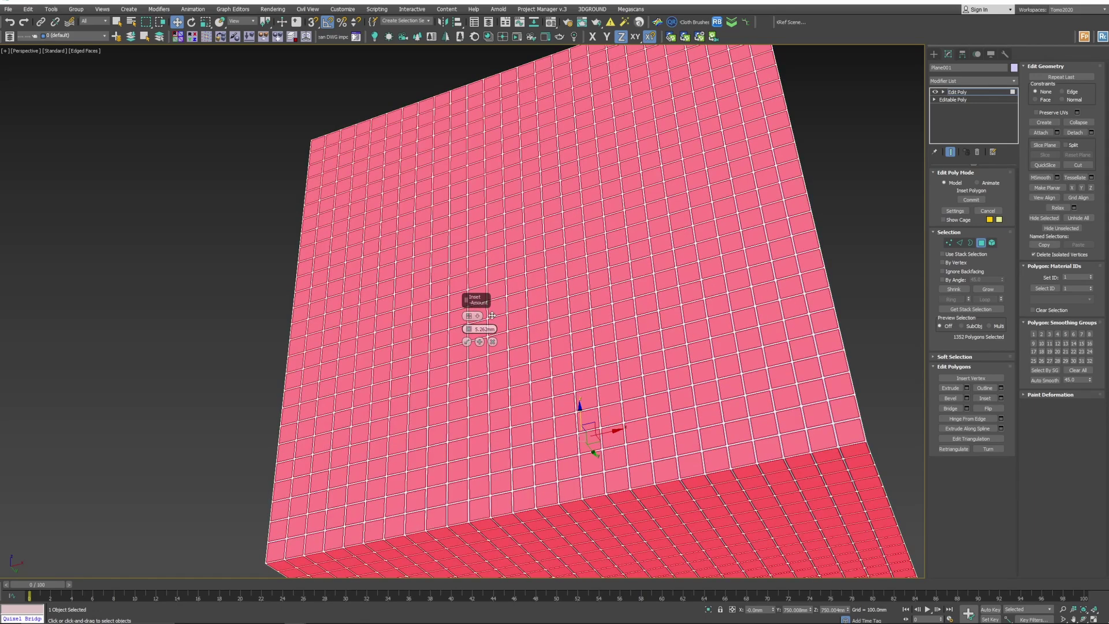
click(467, 344)
Delete the inset faces to leave an open lattice, and leave polygon editing
middle_drag(689, 334, 657, 345)
click(890, 253)
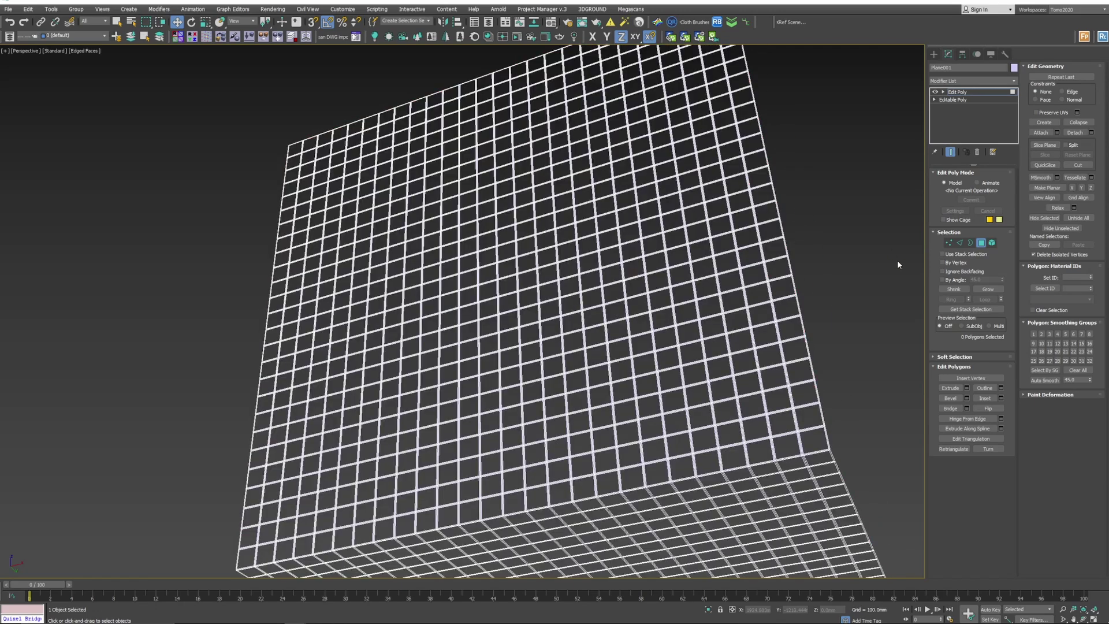
click(980, 245)
Clone the lattice along the X axis as one independent copy beside the original
scroll(491, 368, down, 7)
scroll(502, 357, up, 2)
shift+drag(512, 350, 698, 317)
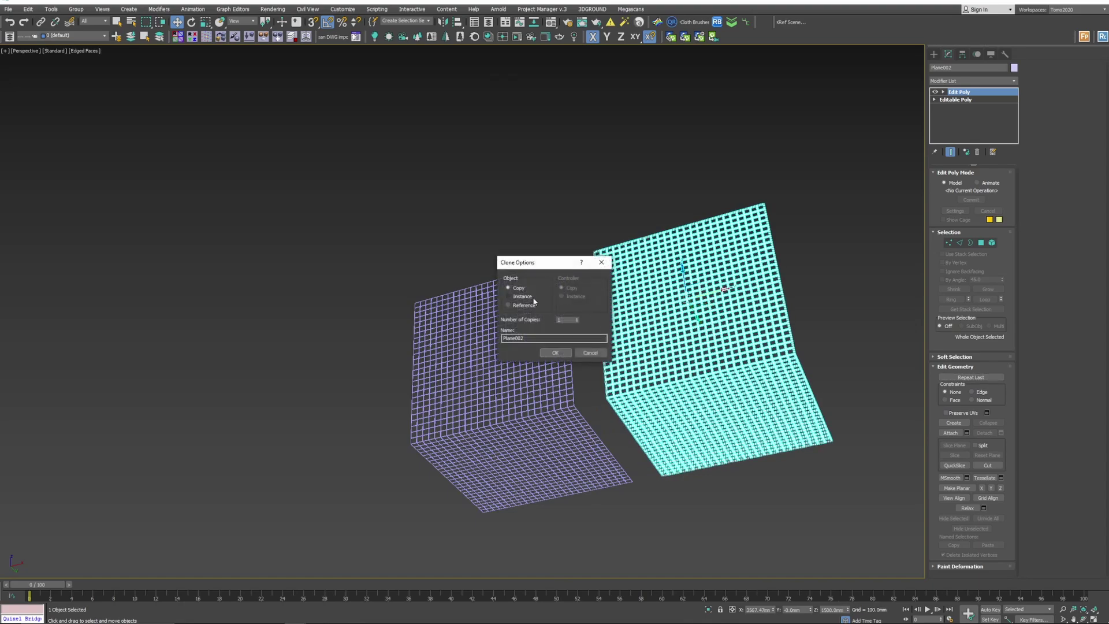
click(555, 353)
Select every hole border on the copied lattice except its outer border, ready for uniform scaling
scroll(554, 363, up, 8)
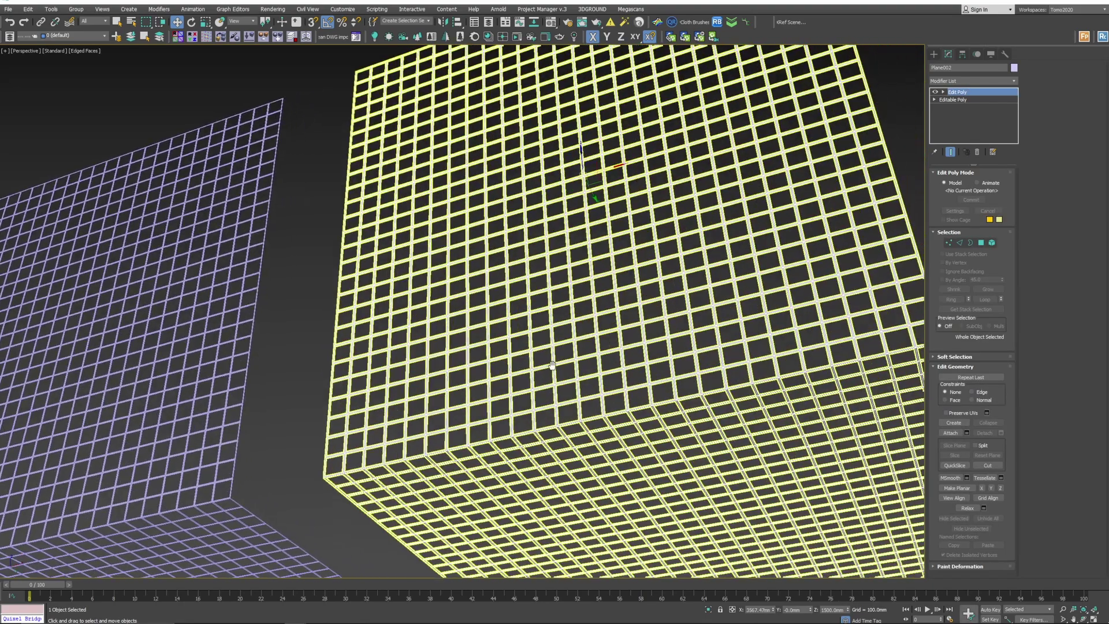
click(973, 245)
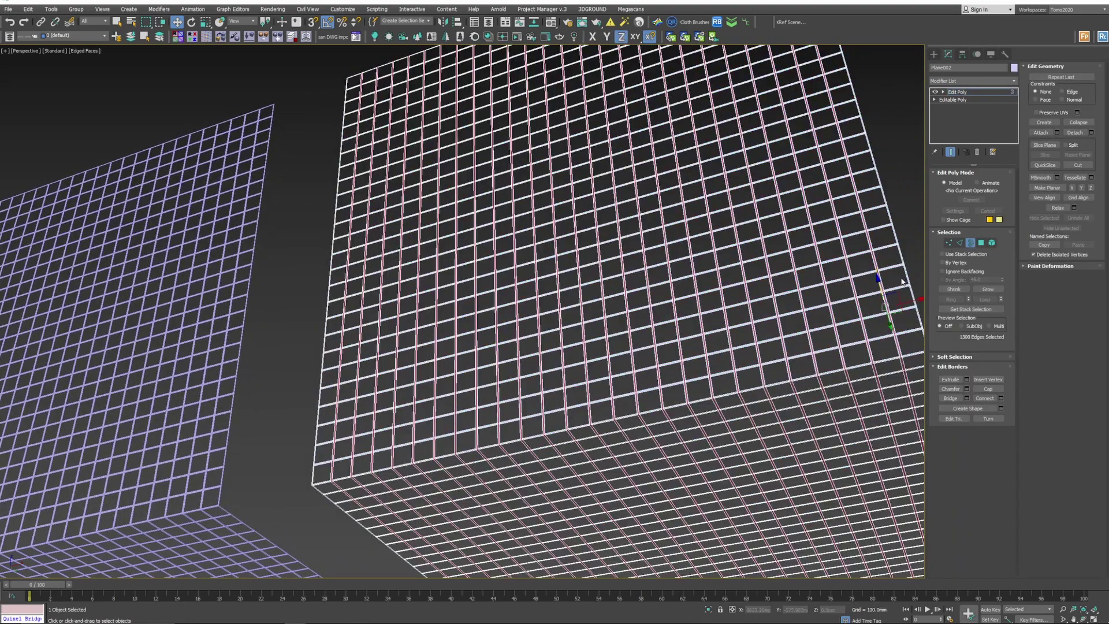
scroll(834, 293, up, 6)
click(738, 339)
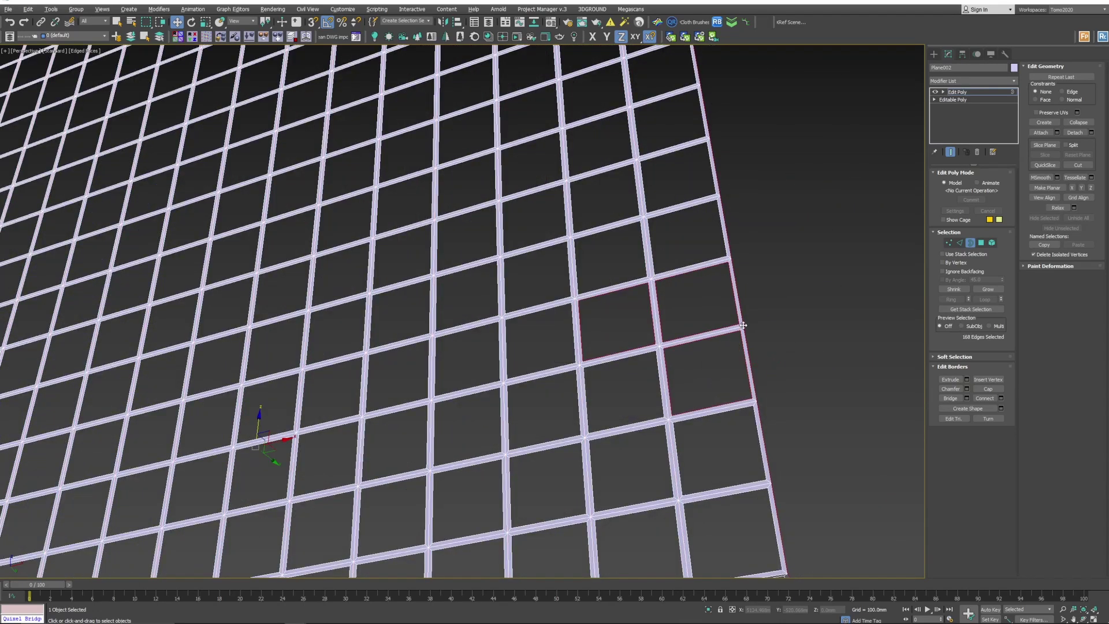
alt+click(744, 326)
middle_drag(696, 381, 752, 347)
key(r)
drag(771, 335, 768, 365)
right_click(769, 365)
key(ctrl+a)
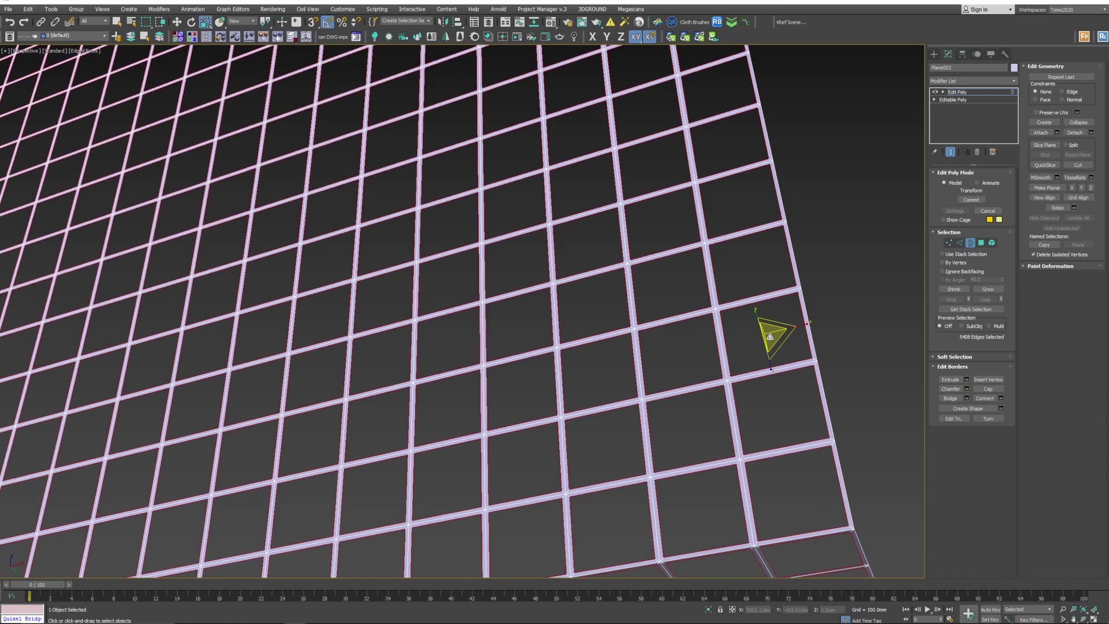
Uniformly scale the selected borders down so each hole becomes a tiny opening, and leave border editing
drag(771, 339, 764, 552)
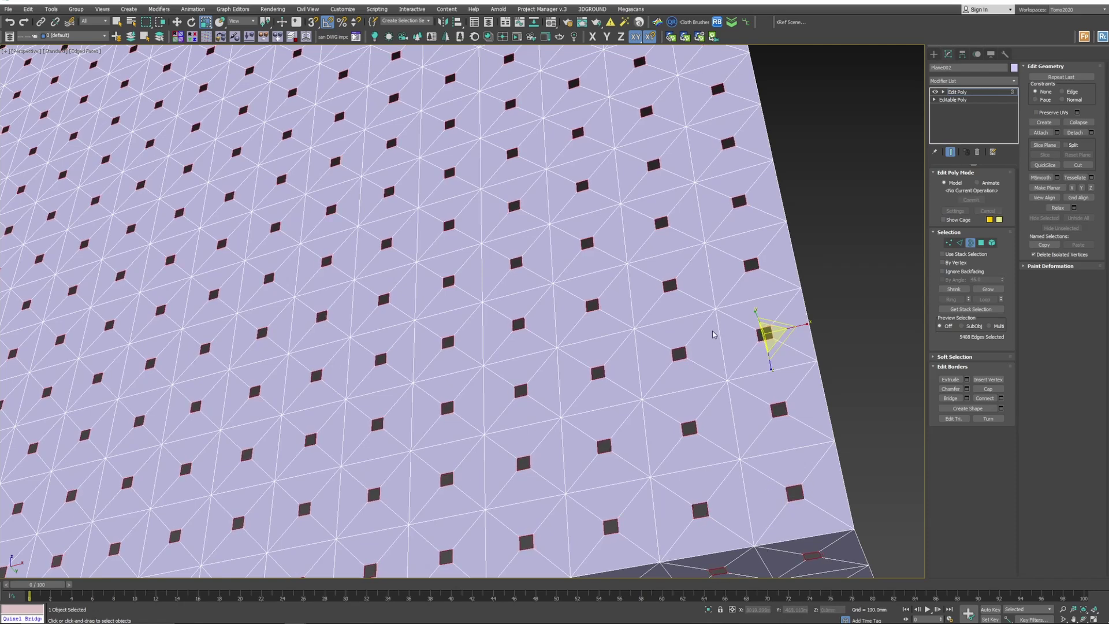
scroll(713, 334, down, 3)
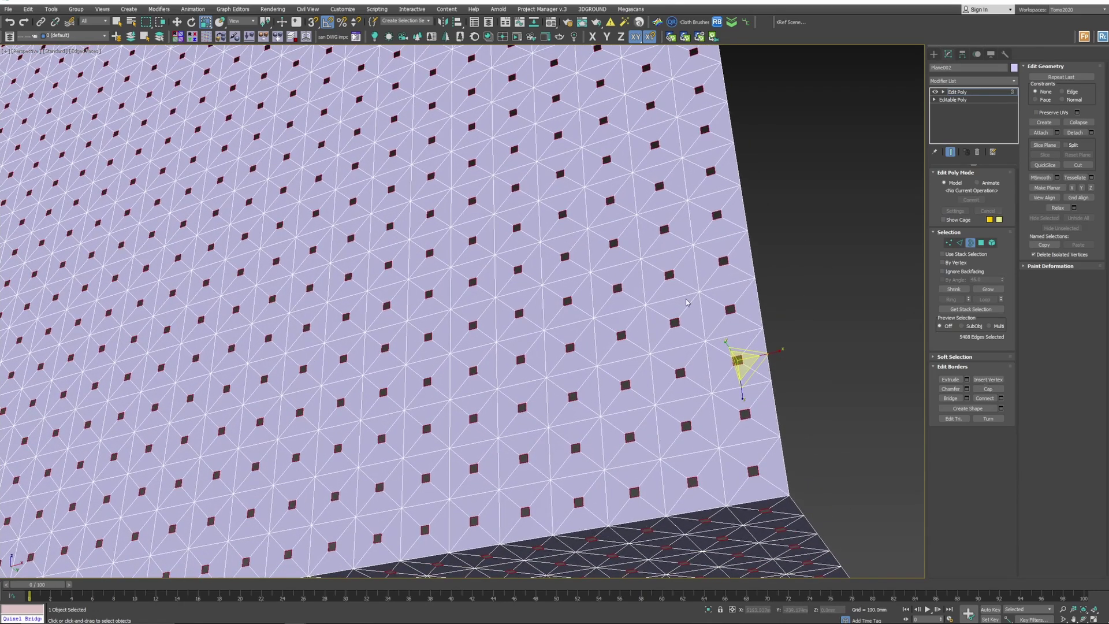
scroll(649, 306, down, 3)
click(970, 243)
Select the original lattice and add a Vol. Select modifier to it
scroll(420, 158, down, 4)
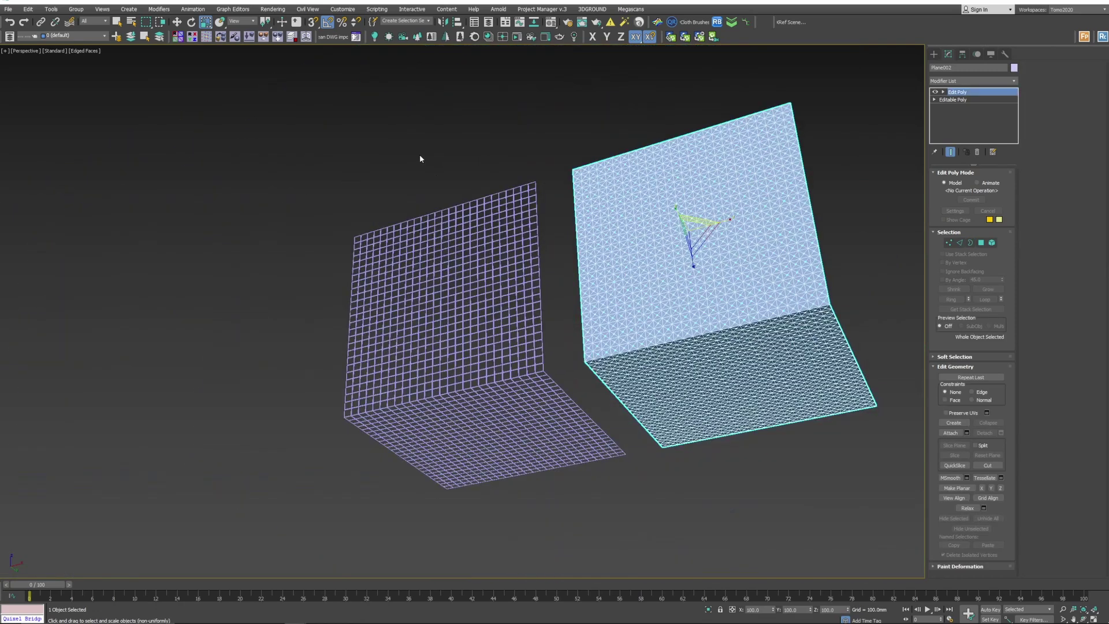
drag(358, 186, 460, 314)
scroll(454, 312, up, 4)
middle_drag(451, 307, 501, 294)
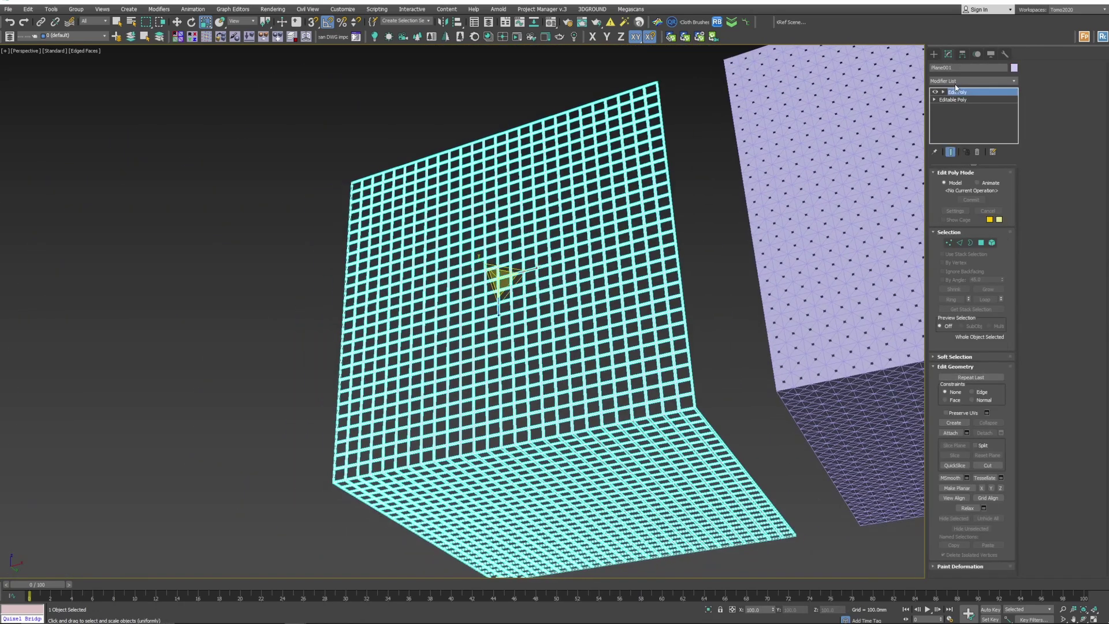
click(956, 83)
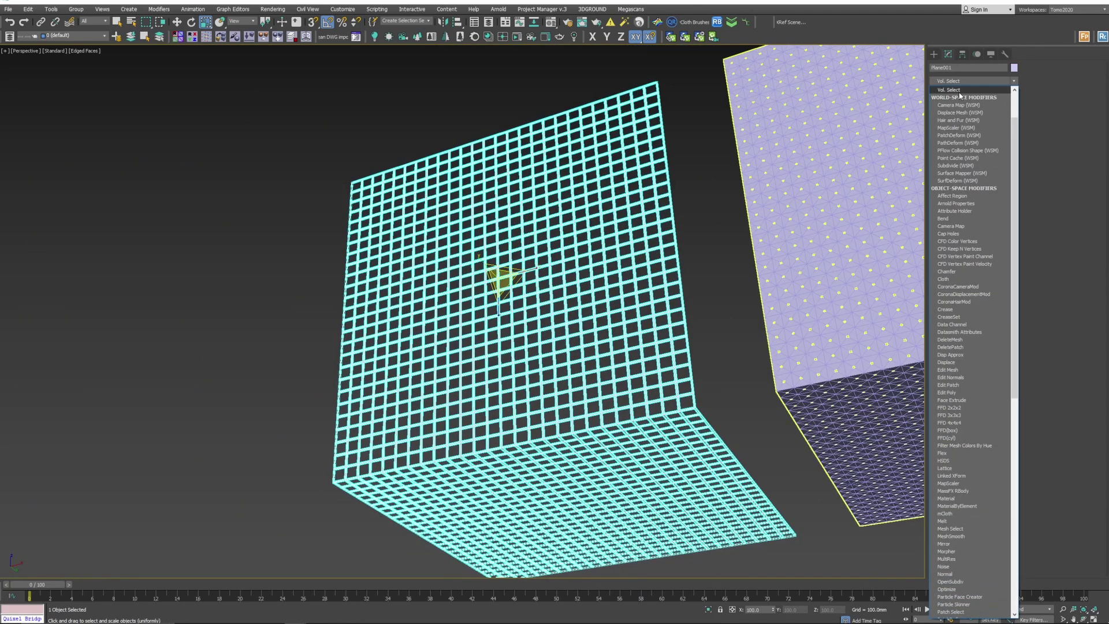
click(959, 90)
Add a Morpher modifier above Vol. Select on the original lattice
click(971, 81)
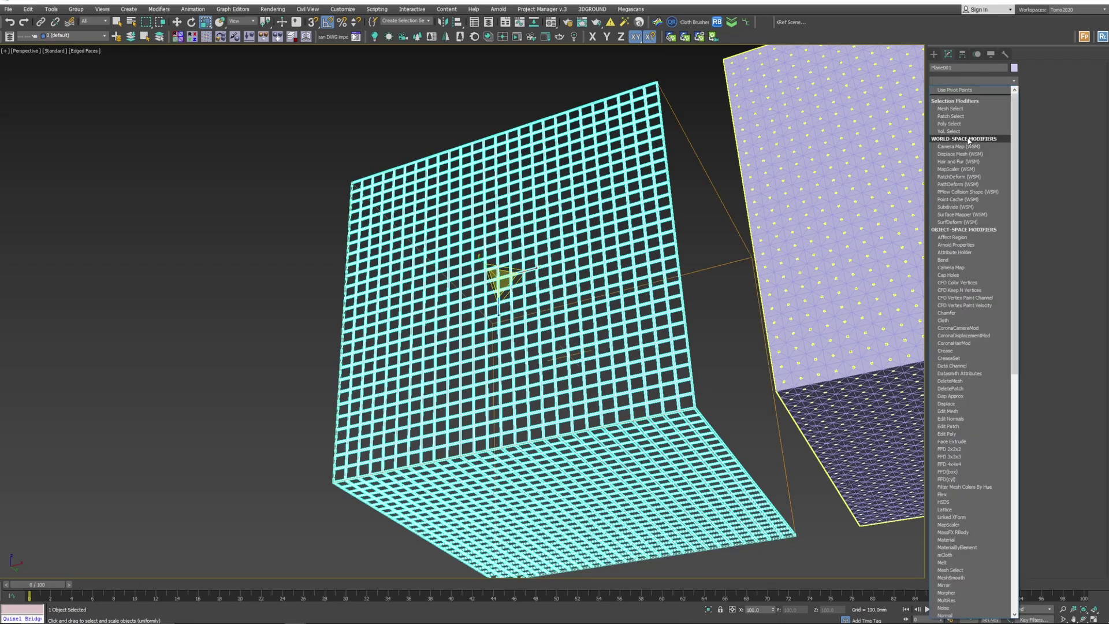
scroll(968, 141, down, 3)
scroll(968, 141, down, 15)
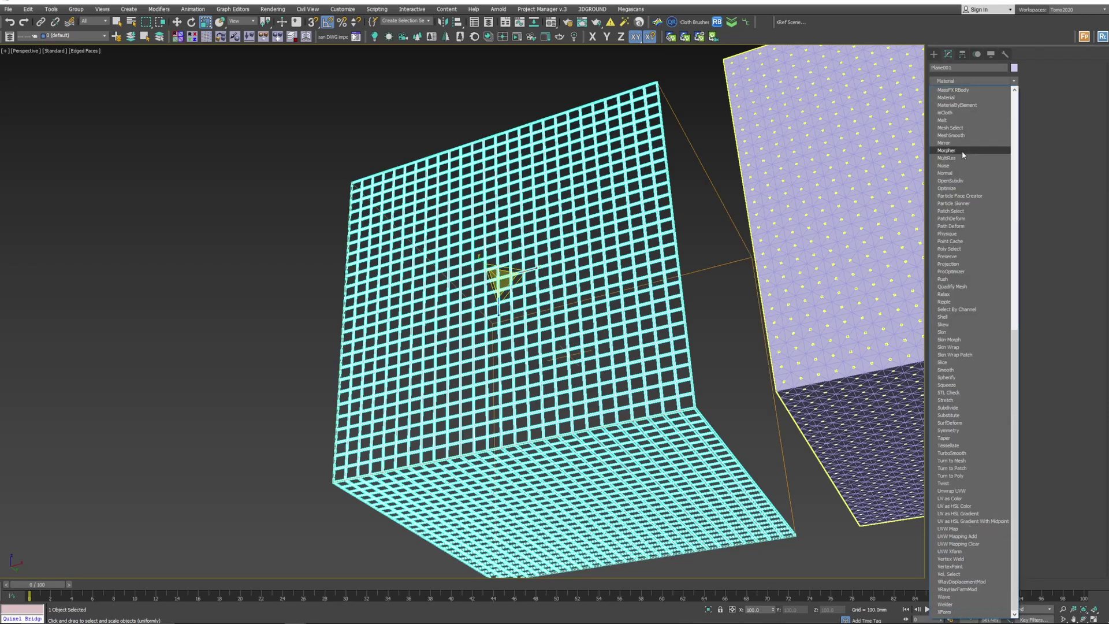
click(962, 151)
Assign the copied lattice with tiny holes as the first morph target and set its channel to 100
scroll(696, 248, down, 3)
middle_drag(683, 258, 804, 258)
alt+middle_drag(715, 238, 685, 247)
scroll(711, 234, up, 1)
middle_drag(805, 239, 795, 244)
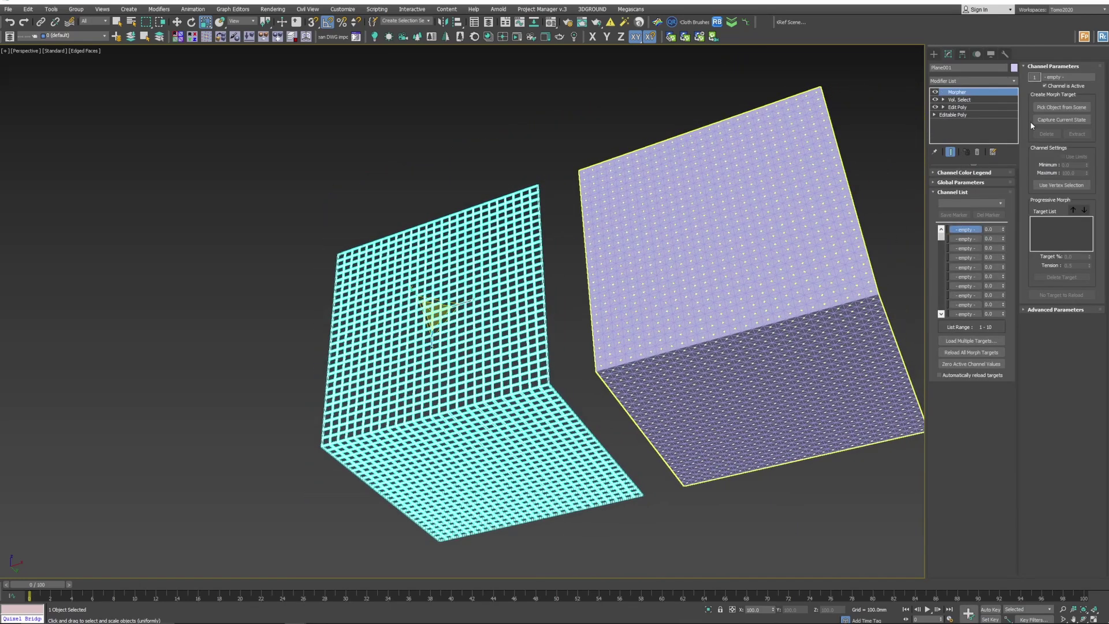
click(1067, 108)
click(799, 240)
key(w)
middle_drag(800, 241, 738, 264)
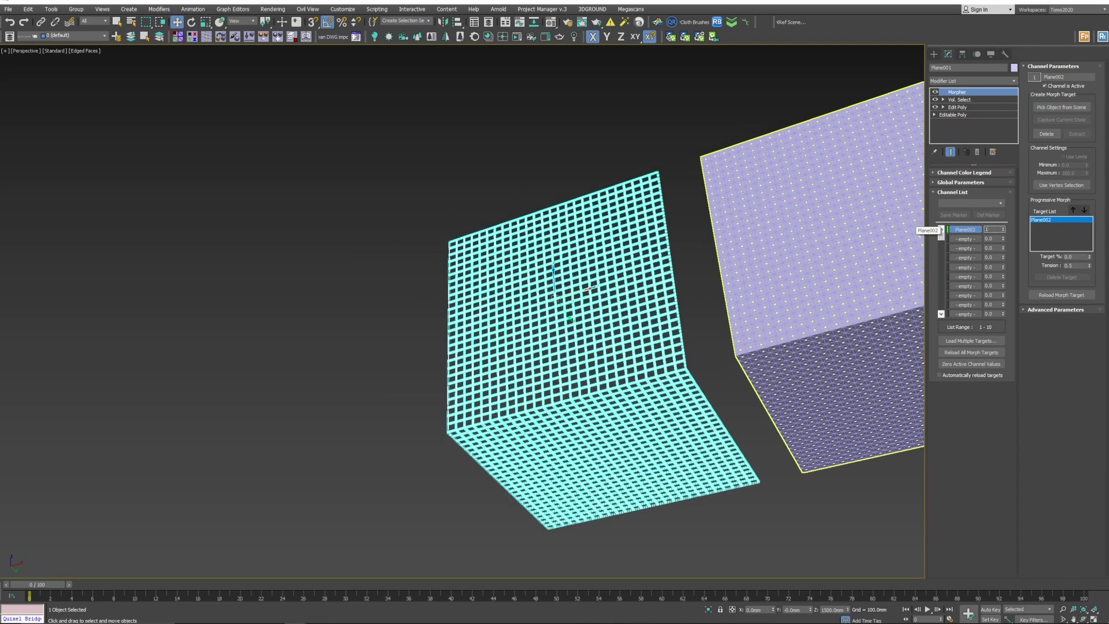
key(Return)
Create a box of about 140 × 163 × 87 mm near the lower front corner of the original lattice
scroll(642, 327, up, 5)
alt+middle_drag(641, 327, 685, 328)
click(934, 55)
click(954, 109)
key(alt+w)
key(alt+w)
drag(429, 336, 466, 368)
Move the box up along the Z axis to near the upper corner of the lattice wall
key(w)
key(alt+w)
key(alt+w)
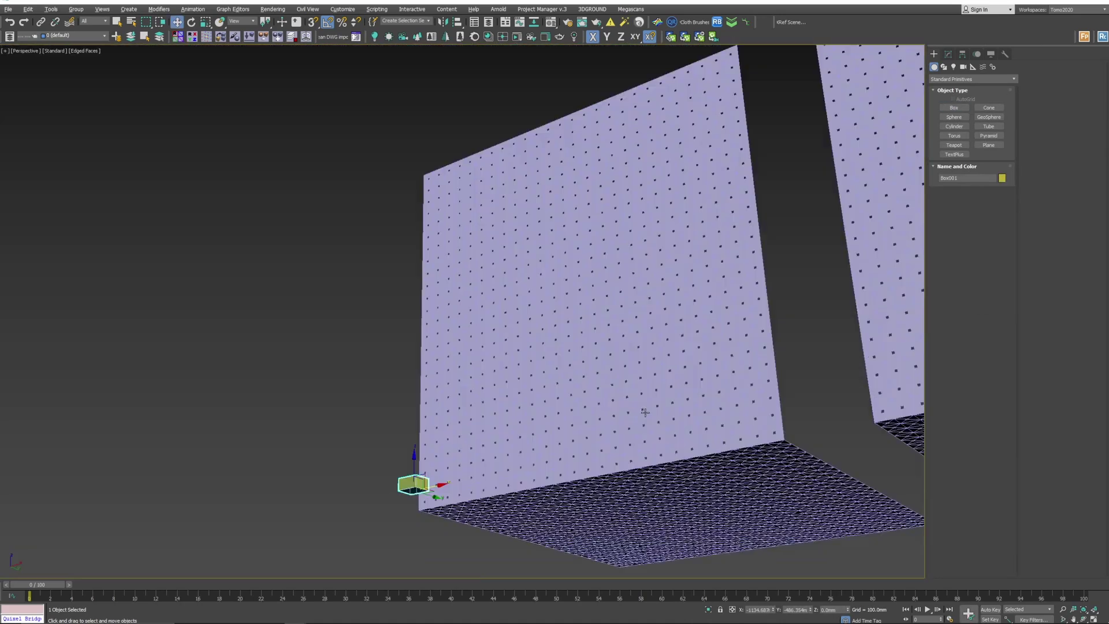
drag(413, 458, 421, 195)
alt+middle_drag(446, 216, 433, 226)
Set the lattice's Vol. Select modifier to Vertex level with Mesh Object as volume, using the small box
click(450, 231)
click(948, 54)
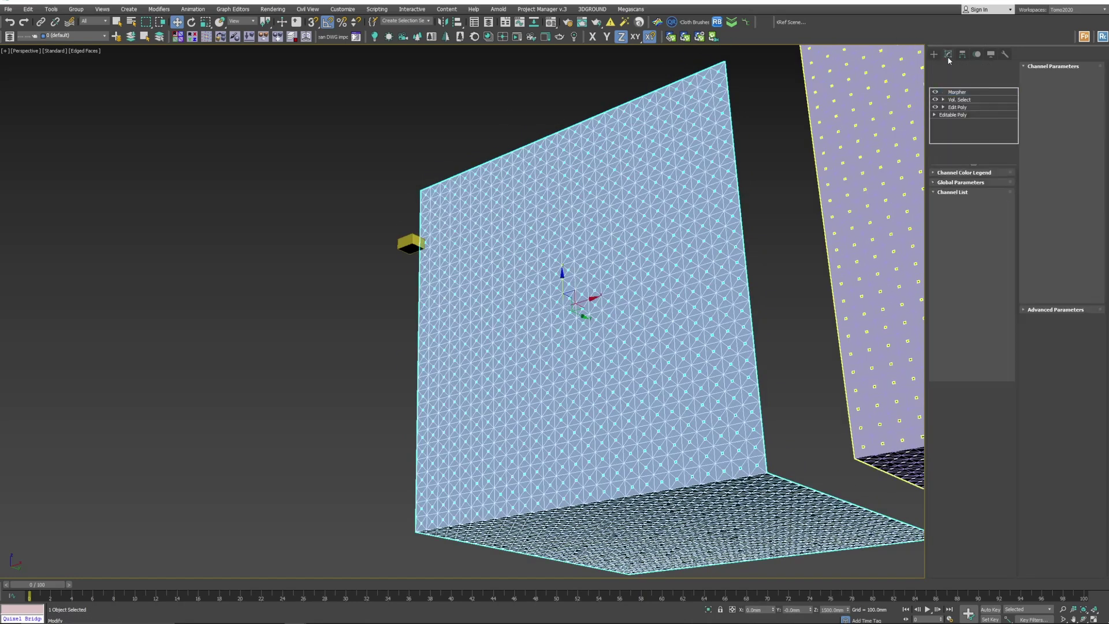
click(960, 100)
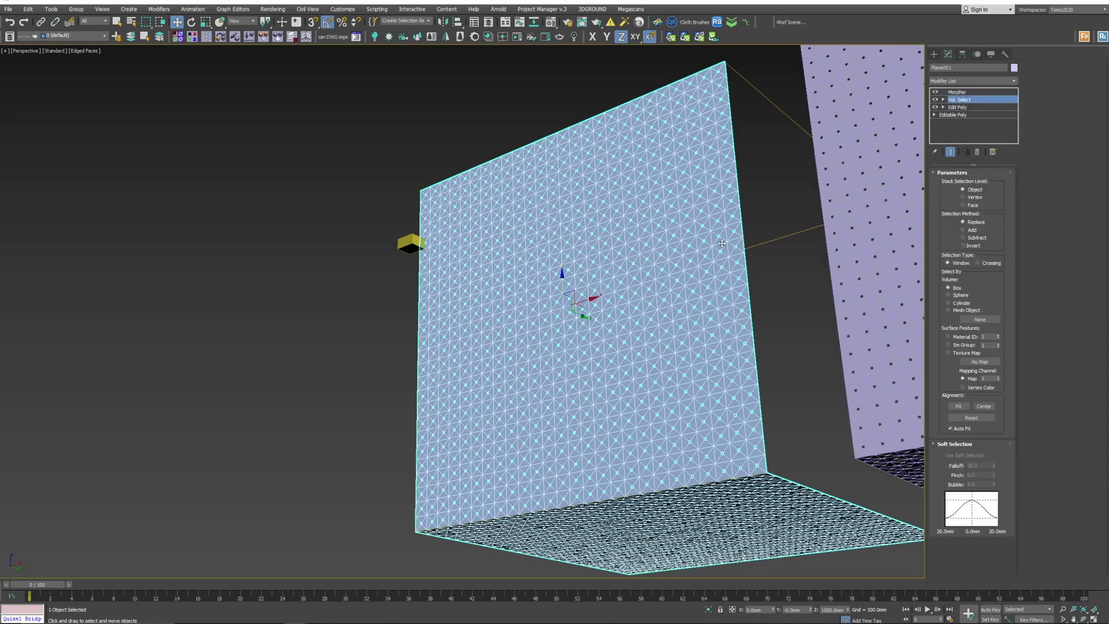
alt+middle_drag(720, 243, 701, 232)
click(979, 198)
click(957, 312)
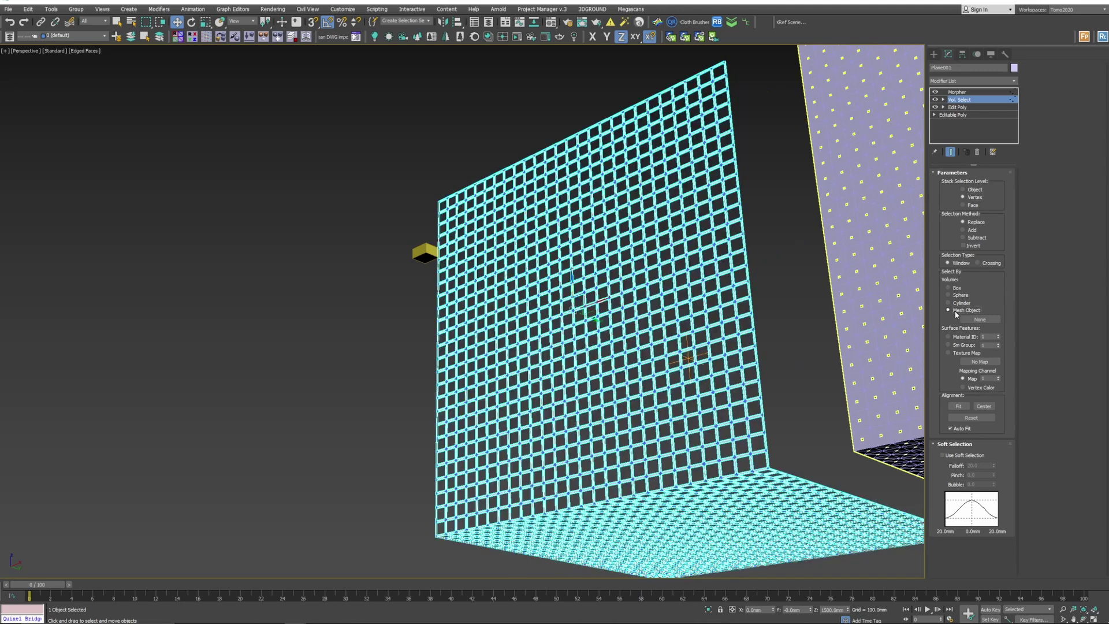
click(981, 319)
click(425, 253)
Enable soft selection on Vol. Select with a falloff of about 1556 mm, and return to the Morpher level
scroll(438, 270, up, 5)
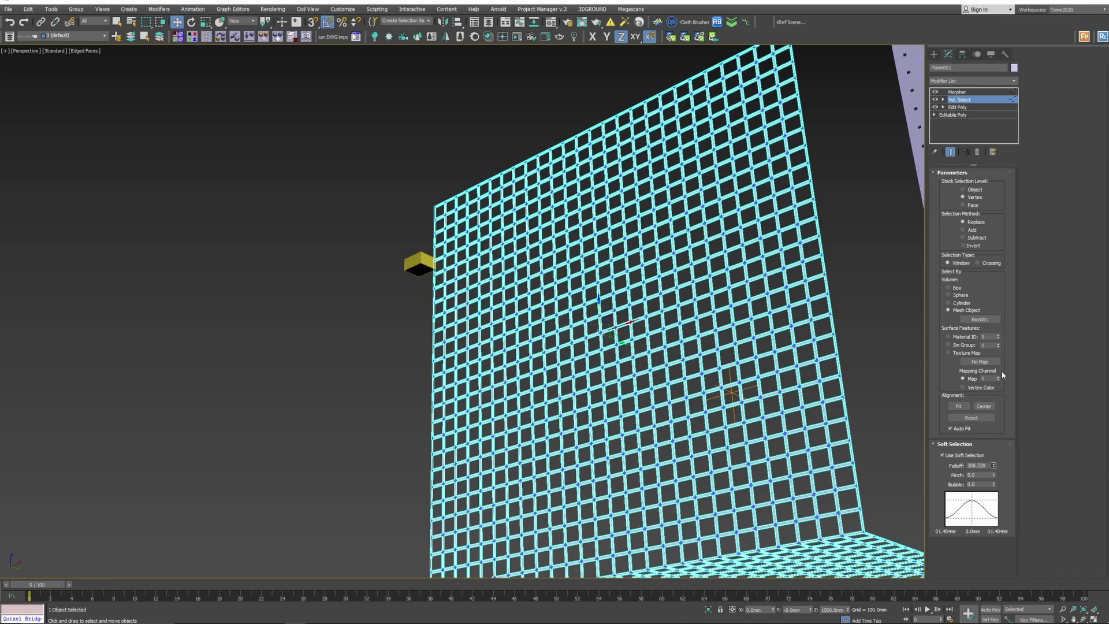
drag(994, 465, 1032, 346)
mouse_move(995, 471)
mouse_down()
mouse_move(1008, 446)
mouse_move(1008, 468)
mouse_up()
right_click(995, 476)
middle_drag(814, 197, 834, 196)
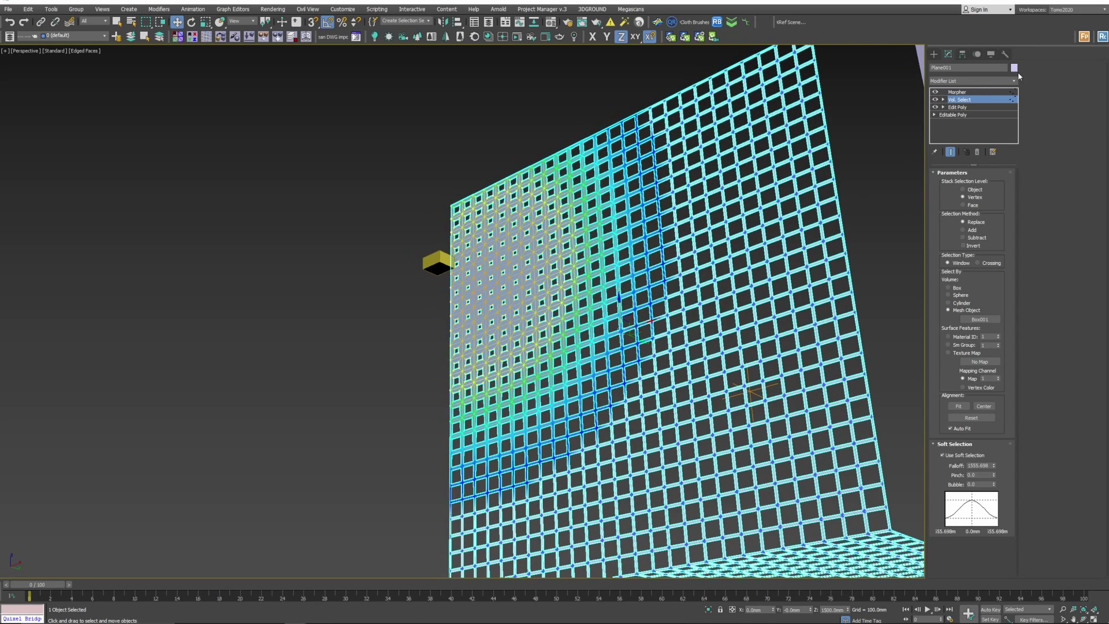
click(985, 93)
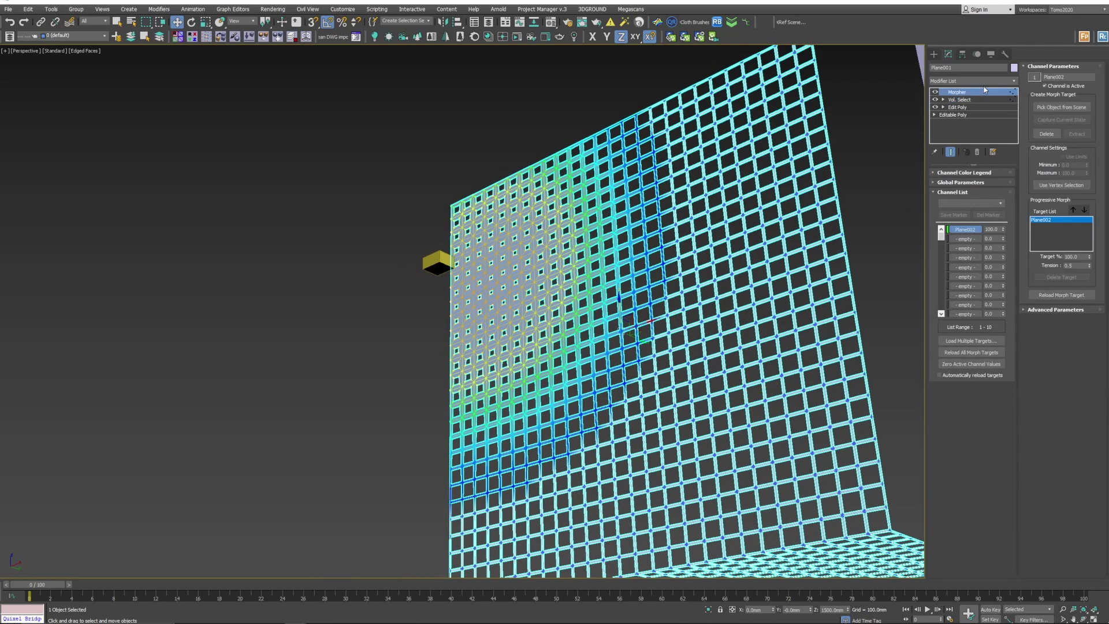
Try moving the box across the lattice to test how it controls the hole sizes
click(400, 268)
click(436, 265)
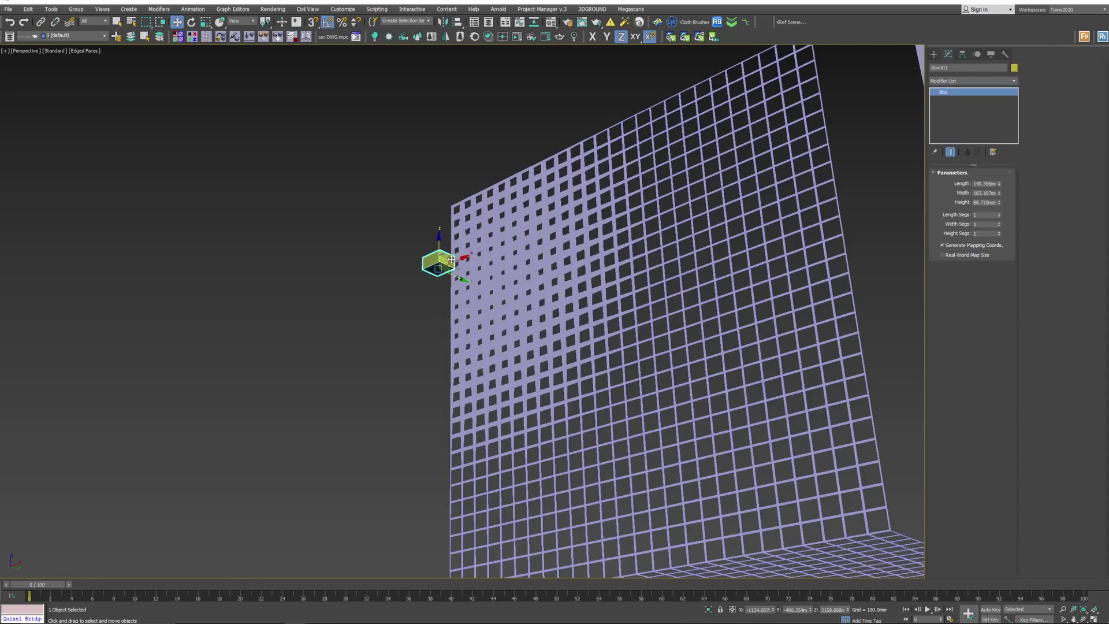
drag(449, 256, 653, 305)
scroll(660, 257, down, 5)
drag(660, 257, 569, 234)
scroll(588, 245, up, 3)
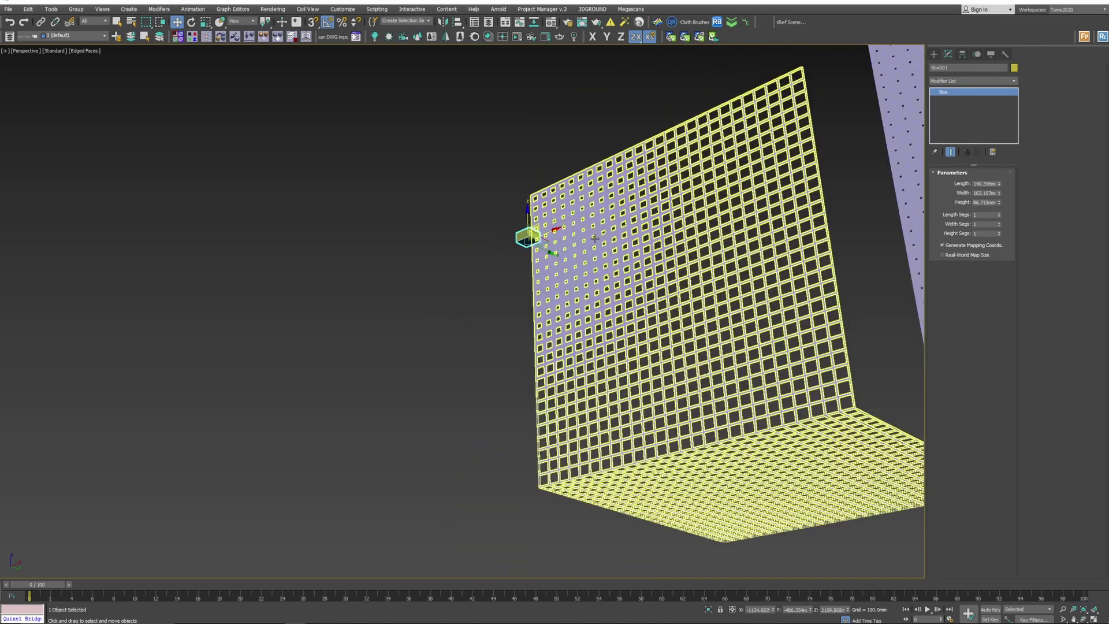
Convert the box to Editable Poly and clone its element down to the wall's lower corner as an element
middle_drag(588, 247, 546, 242)
right_click(546, 241)
mouse_move(549, 352)
click(584, 347)
key(5)
click(488, 228)
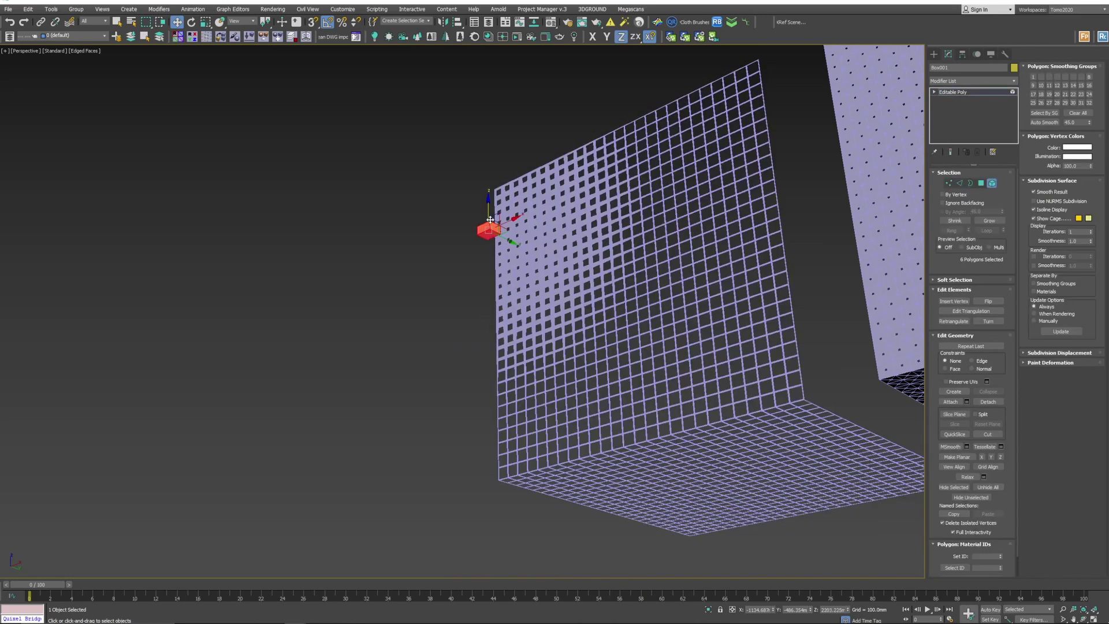
shift+drag(488, 214, 491, 483)
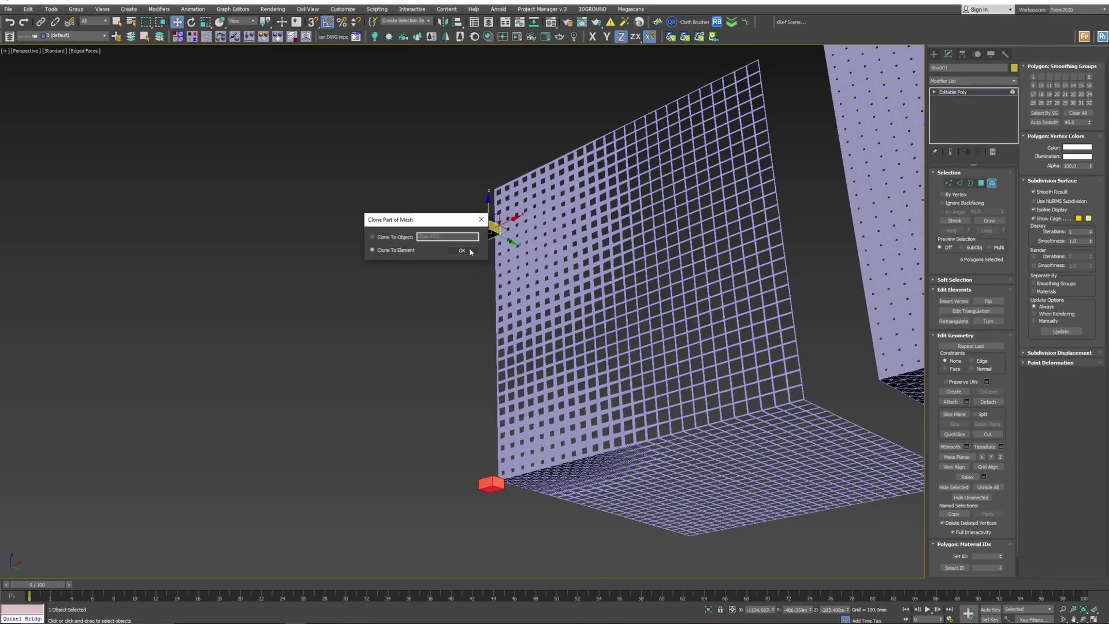
click(470, 251)
Move the cloned box element to the far outer corner of the lattice floor and leave element editing
alt+middle_drag(514, 494, 516, 479)
mouse_move(516, 478)
mouse_down()
mouse_move(849, 456)
mouse_move(788, 462)
mouse_up()
alt+middle_drag(786, 463, 774, 364)
scroll(774, 362, down, 3)
drag(779, 369, 831, 466)
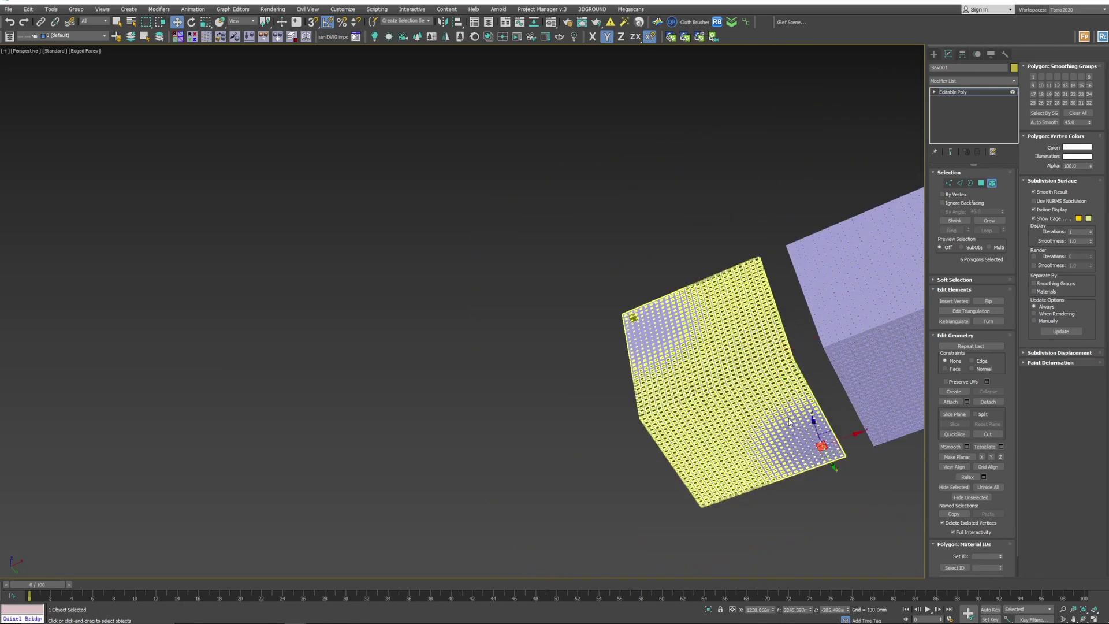
scroll(803, 413, up, 3)
alt+middle_drag(757, 358, 656, 393)
click(991, 186)
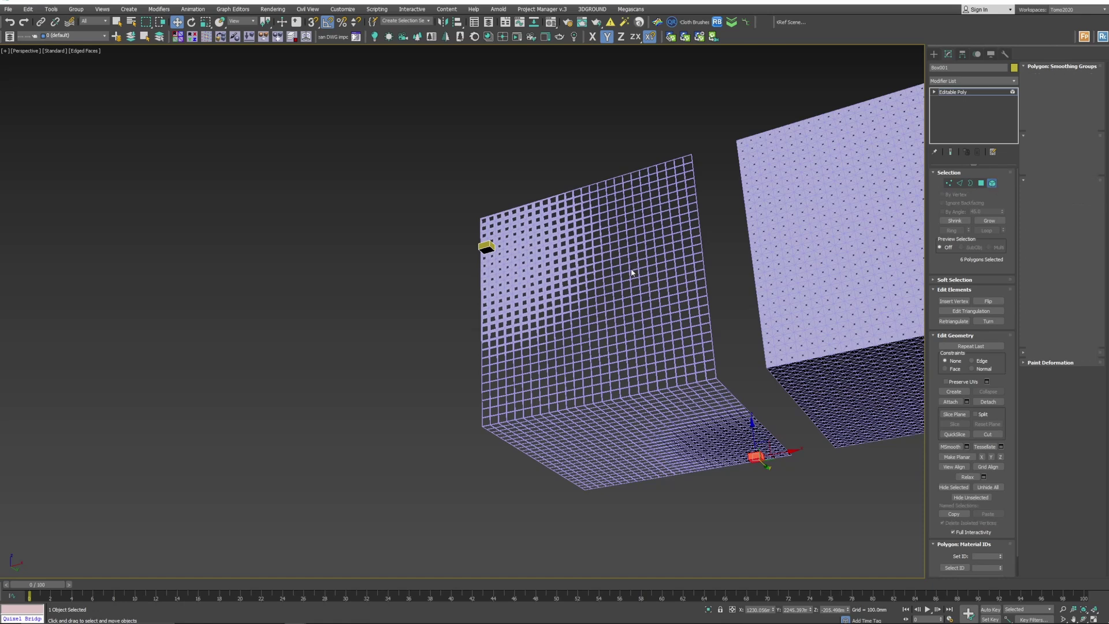
Lower the box element at the floor's outer corner to about Z -314 mm and leave element editing
scroll(631, 273, up, 4)
scroll(609, 255, down, 3)
middle_drag(607, 252, 587, 256)
click(992, 183)
alt+middle_drag(762, 462, 751, 424)
mouse_move(739, 454)
mouse_down()
mouse_move(745, 462)
mouse_move(746, 451)
mouse_up()
alt+middle_drag(720, 369, 698, 386)
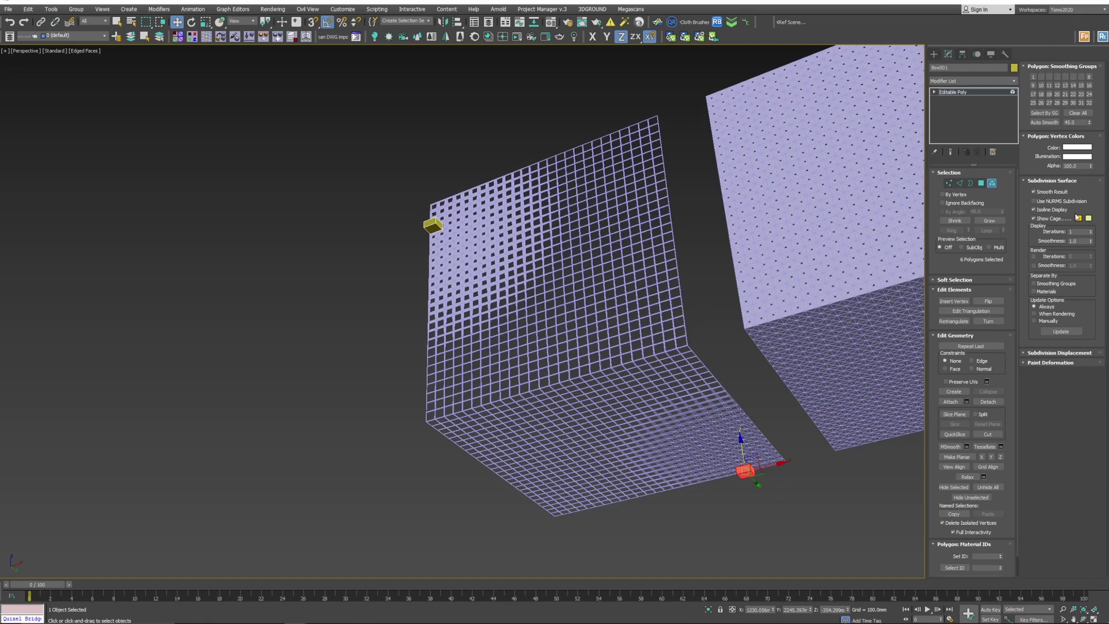
click(992, 184)
Make the attractor box object non-renderable and see-through in its object properties, and deselect it
right_click(433, 225)
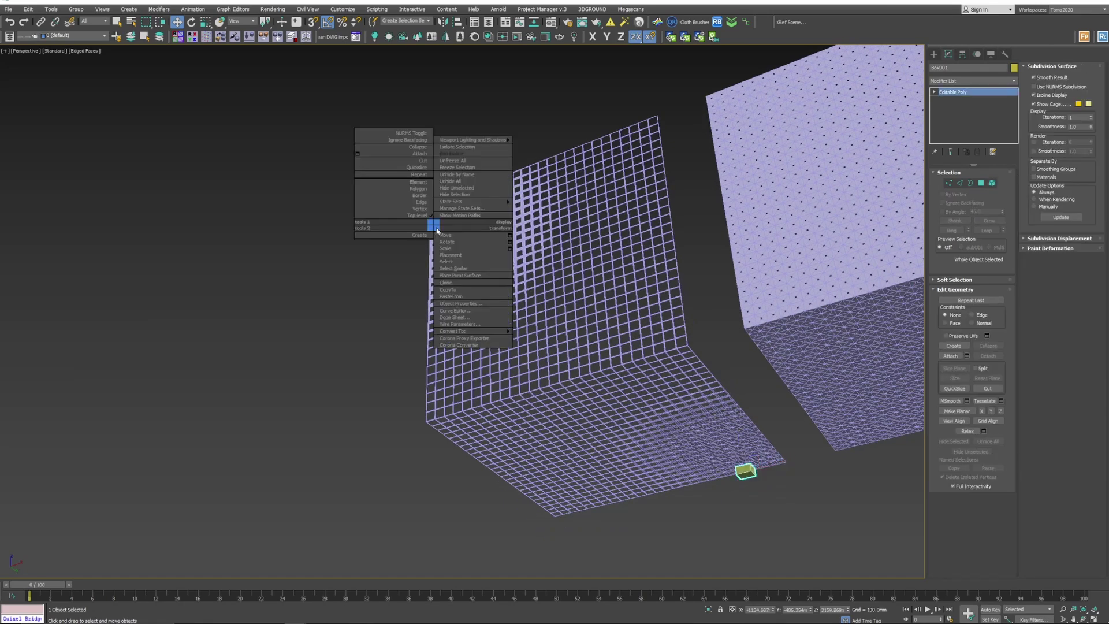
click(462, 304)
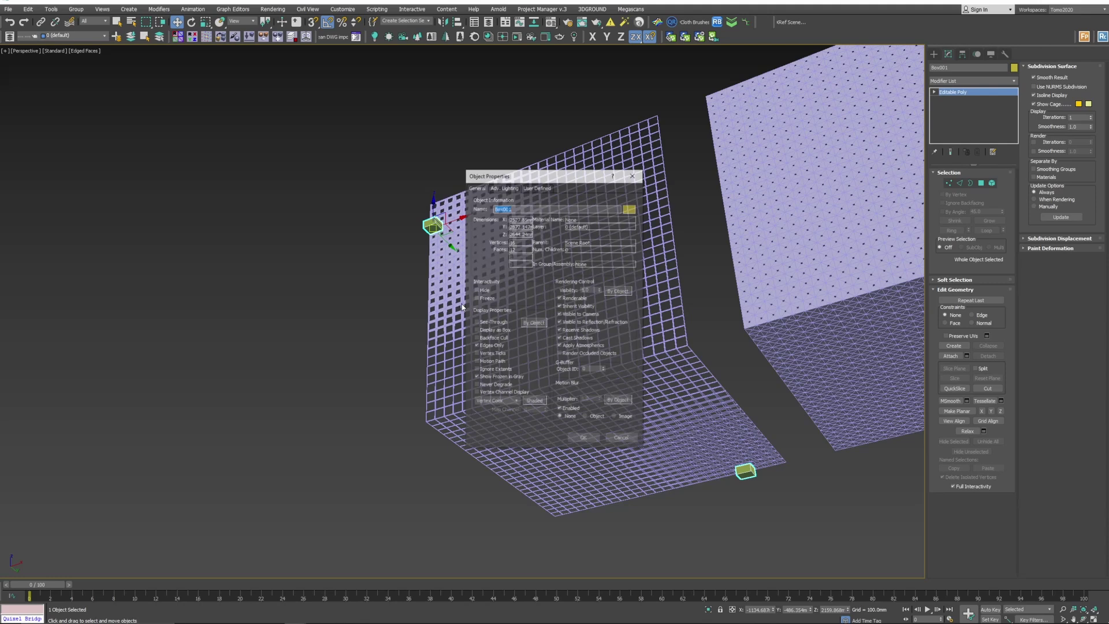
click(559, 298)
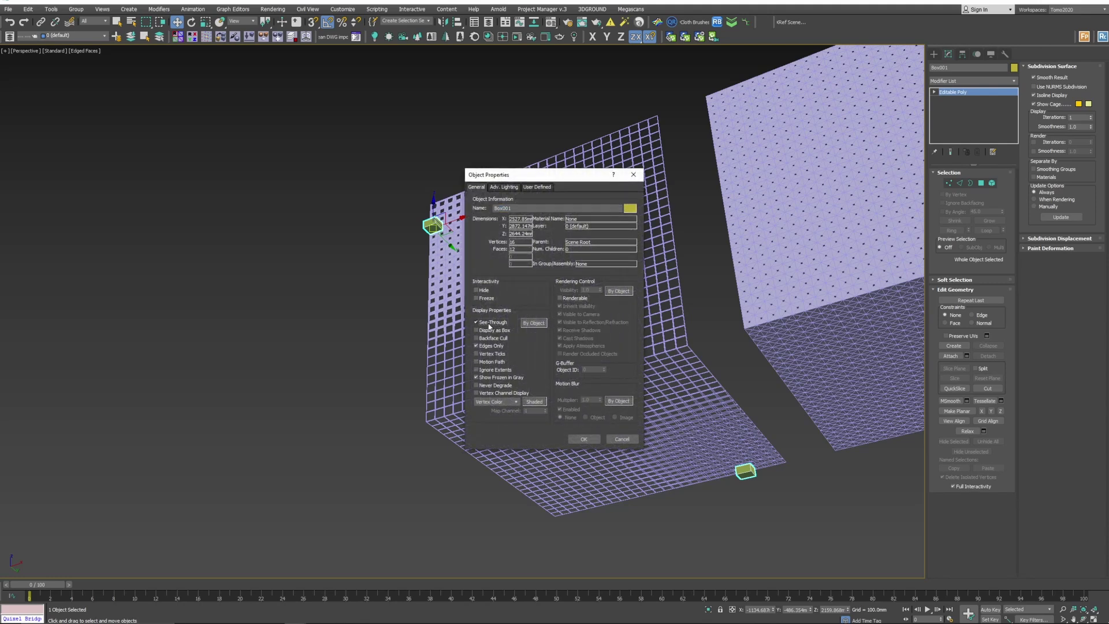
click(583, 439)
click(355, 358)
Add a Shell modifier above Morpher on the lattice, with a 20 mm inner amount, 0 mm outer amount and 3 segments
click(592, 264)
scroll(593, 264, up, 5)
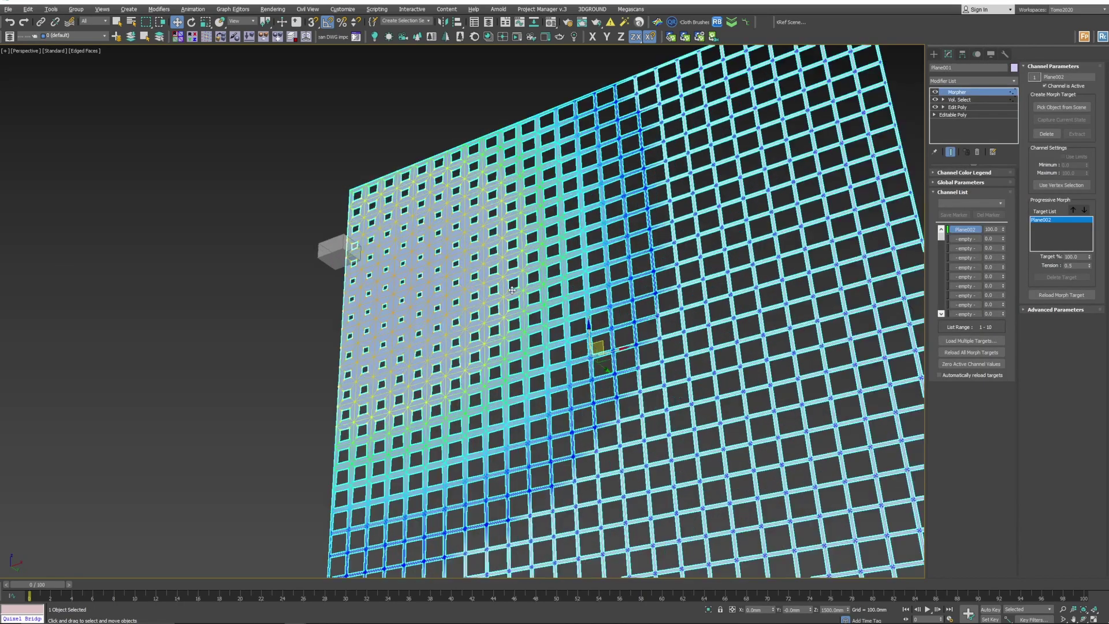
click(973, 81)
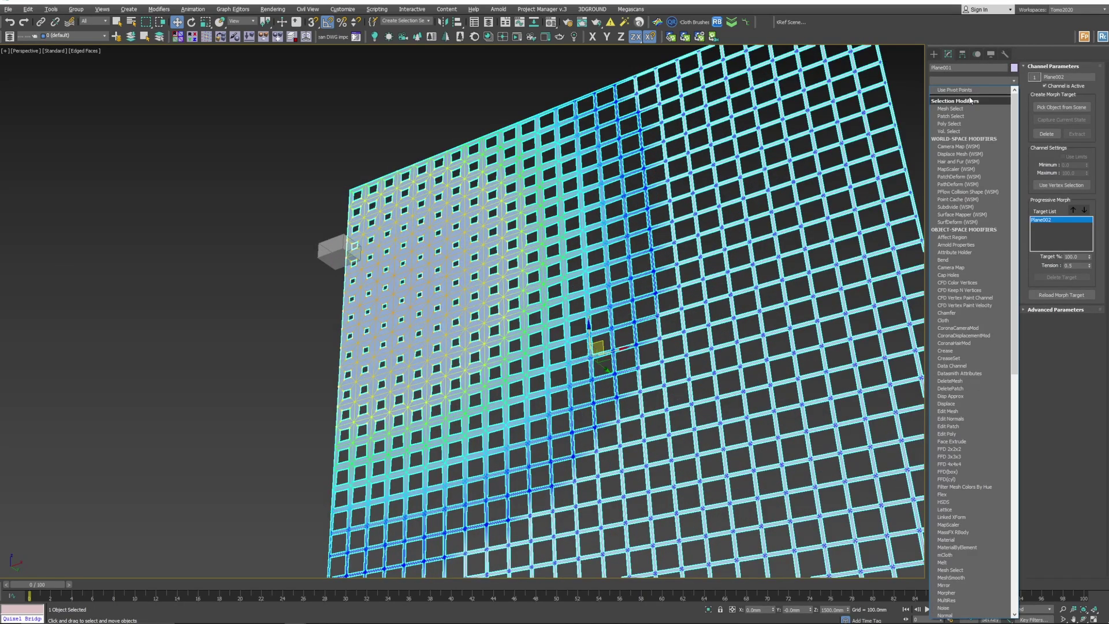
scroll(970, 99, down, 3)
scroll(954, 98, down, 10)
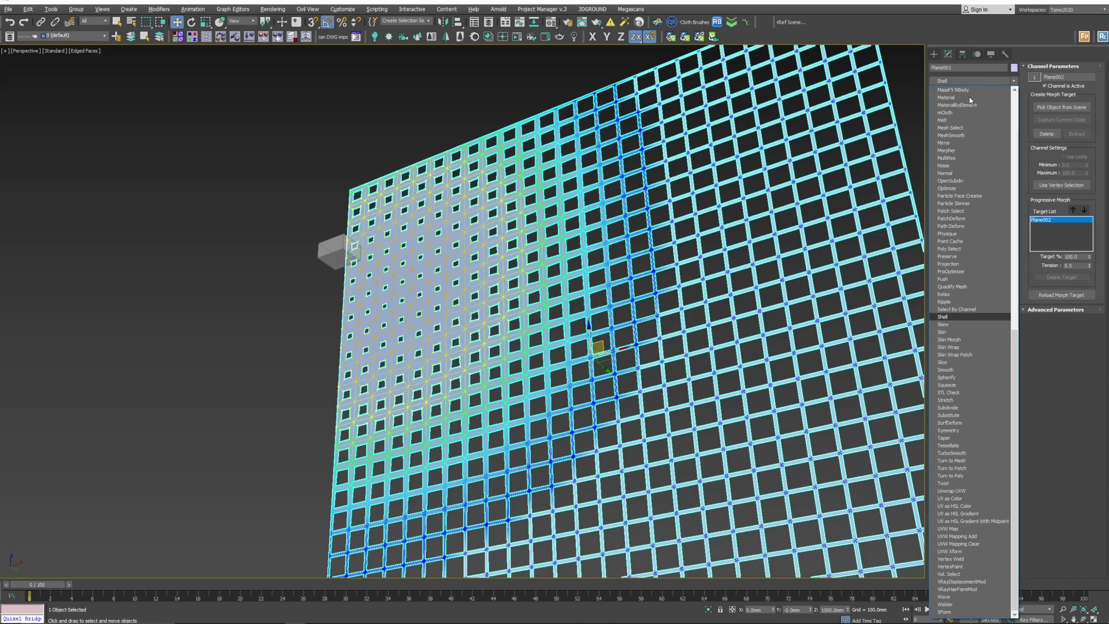
click(956, 318)
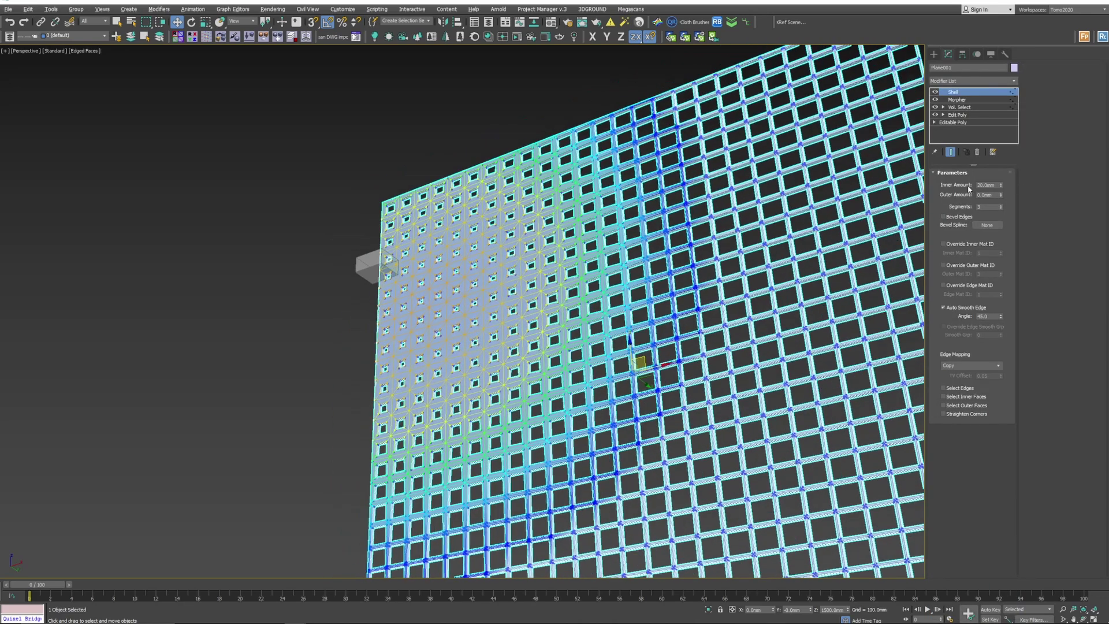
middle_drag(687, 222, 736, 261)
scroll(735, 261, up, 3)
scroll(640, 278, up, 5)
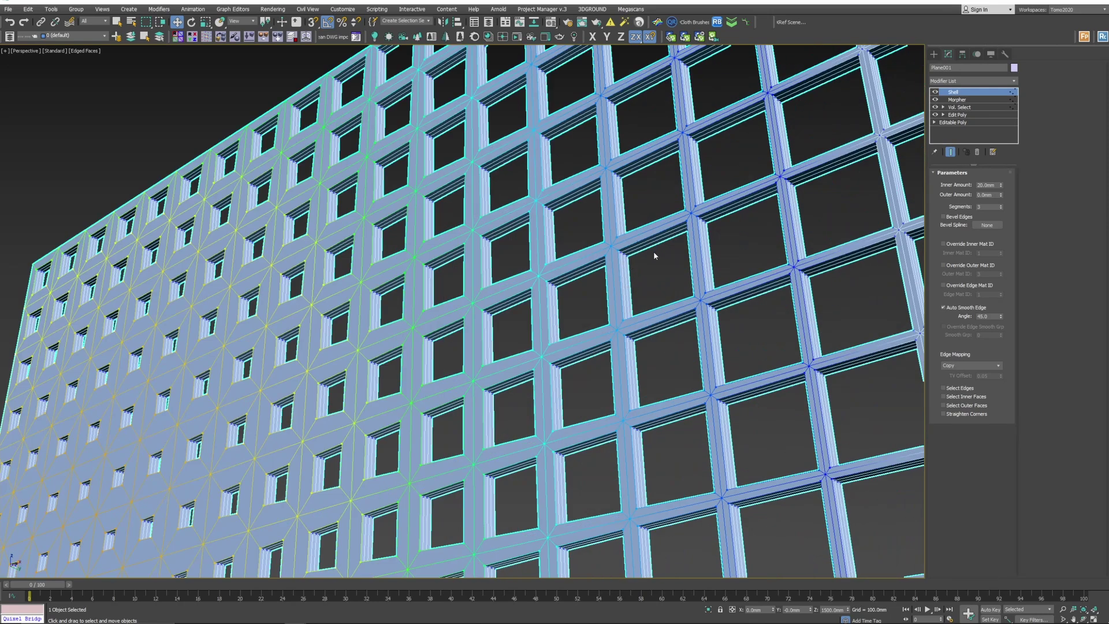
scroll(653, 258, down, 5)
Add a TurboSmooth modifier with increased iterations above Shell on the lattice, and turn off the edged-faces display
click(970, 81)
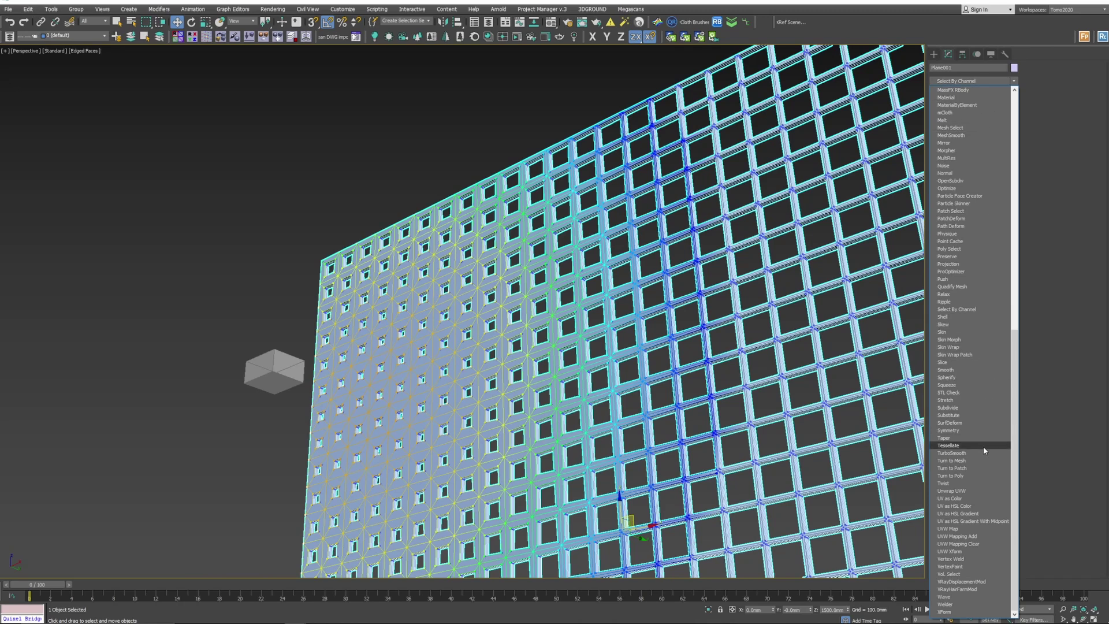
click(982, 453)
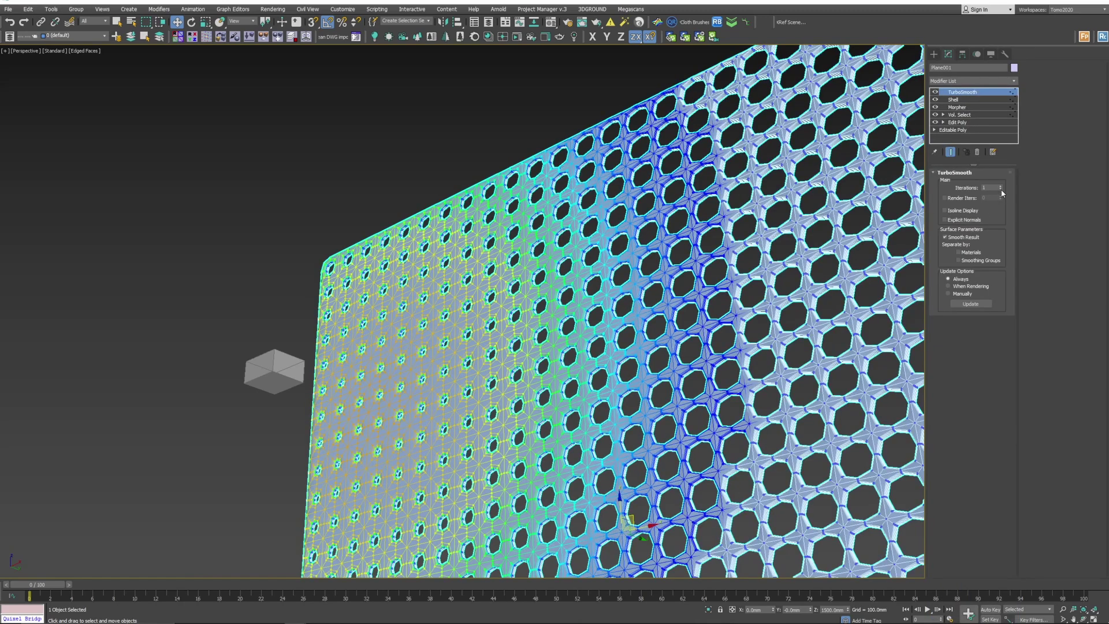
click(456, 153)
key(F4)
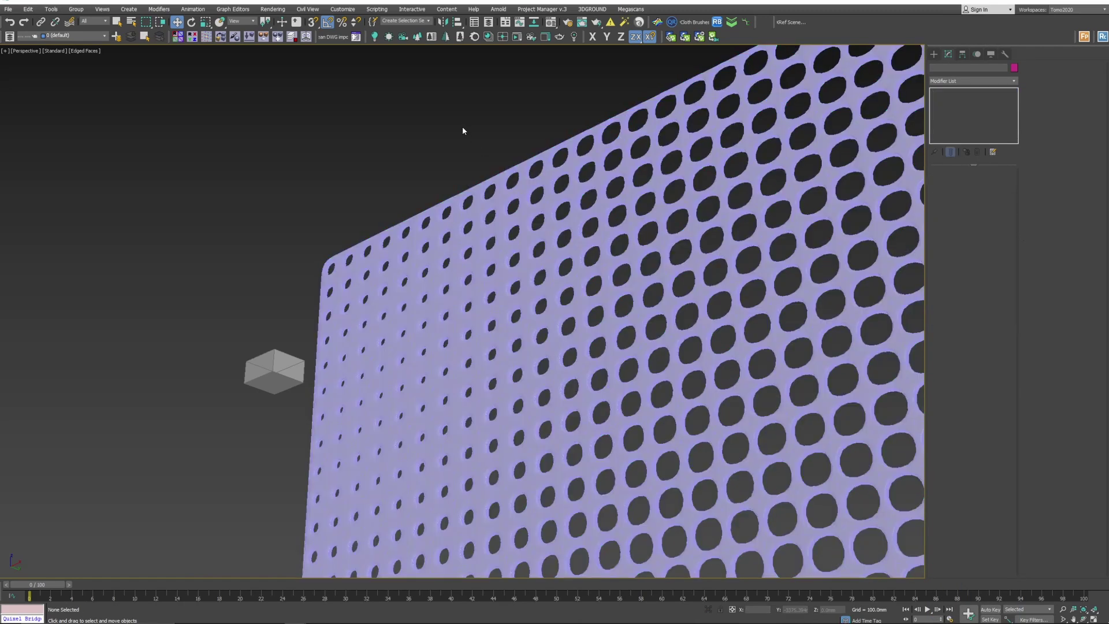
Move the upper attractor box element across the wall to its opposite upper corner to shift the small holes there
scroll(458, 156, down, 3)
mouse_move(520, 237)
alt+middle_down()
mouse_move(551, 289)
mouse_move(462, 243)
alt+middle_up()
click(414, 219)
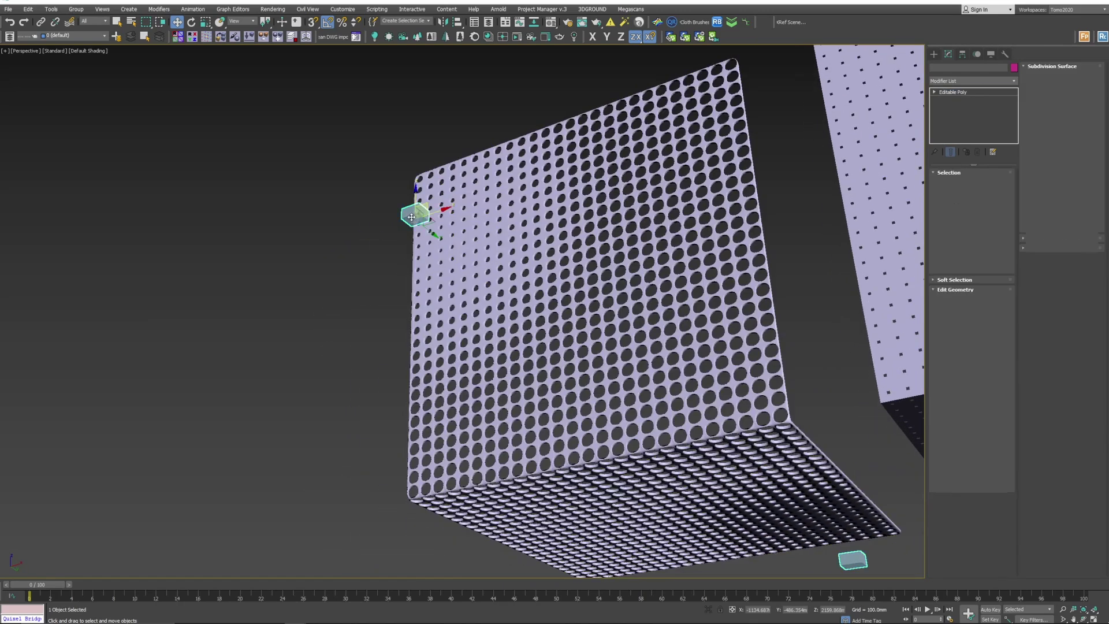
key(5)
click(398, 258)
click(417, 217)
alt+middle_drag(429, 246, 443, 217)
drag(449, 207, 476, 209)
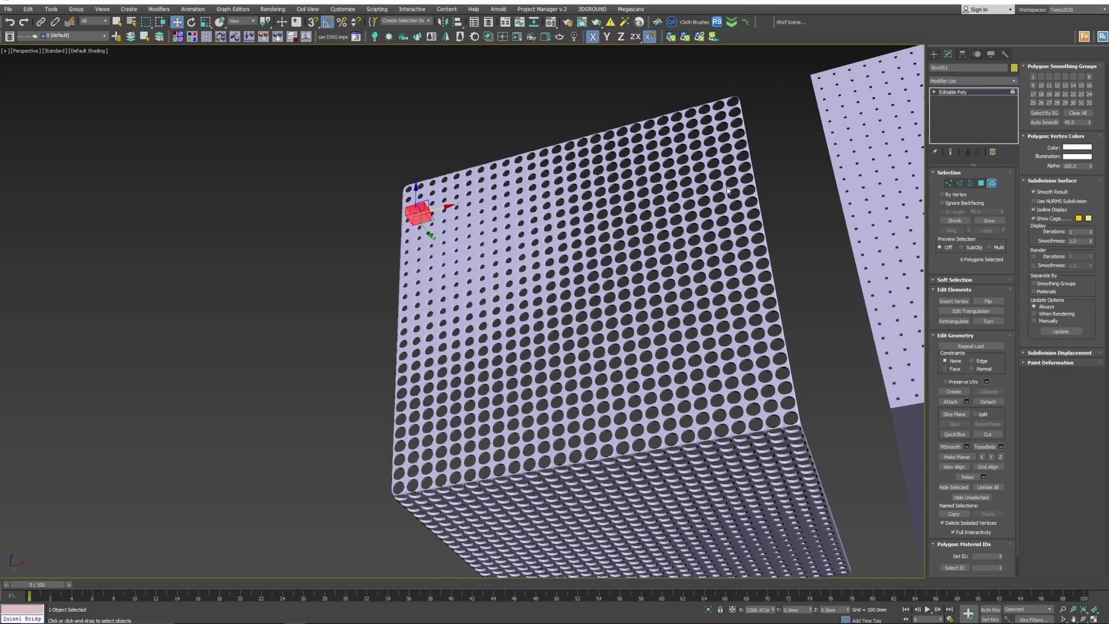
drag(727, 190, 728, 190)
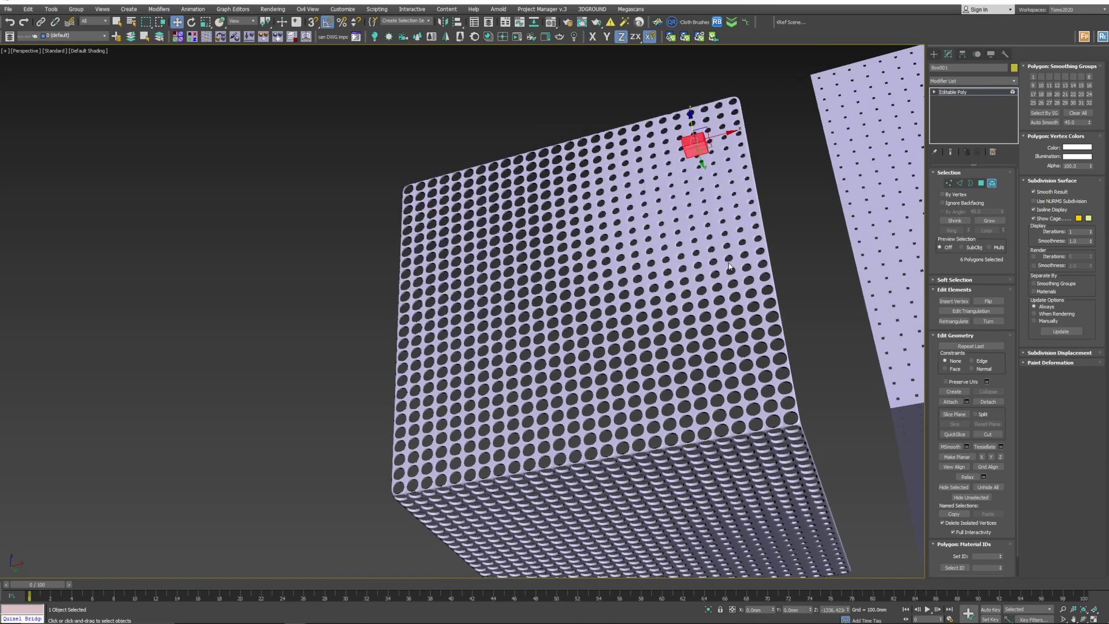